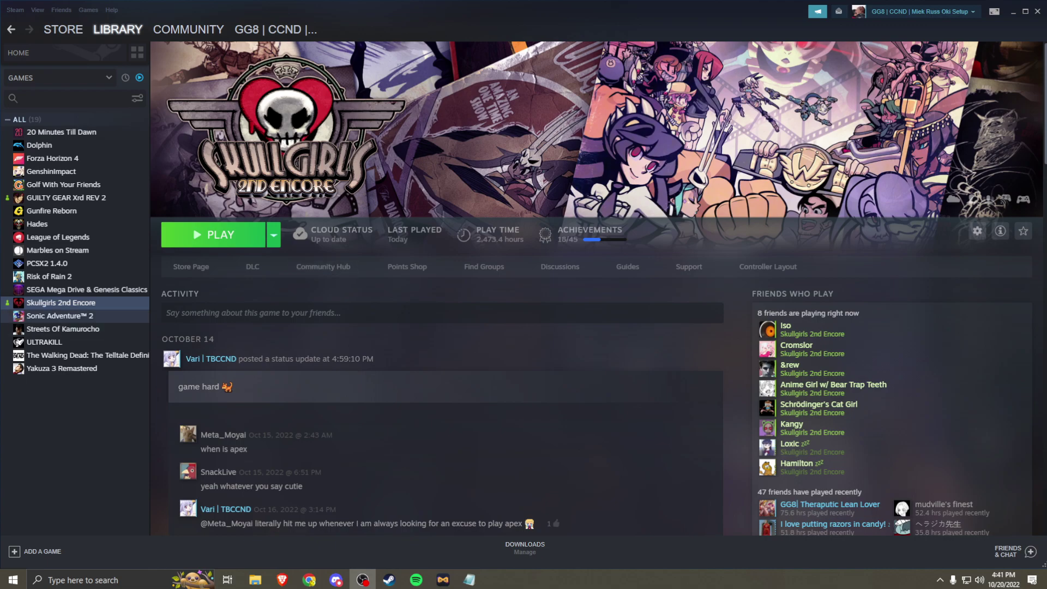
Open the Skullgirls 2nd Encore install folder via Manage > Browse local files and move it aside.
{"action": "right_click", "coordinate": [54, 307]}
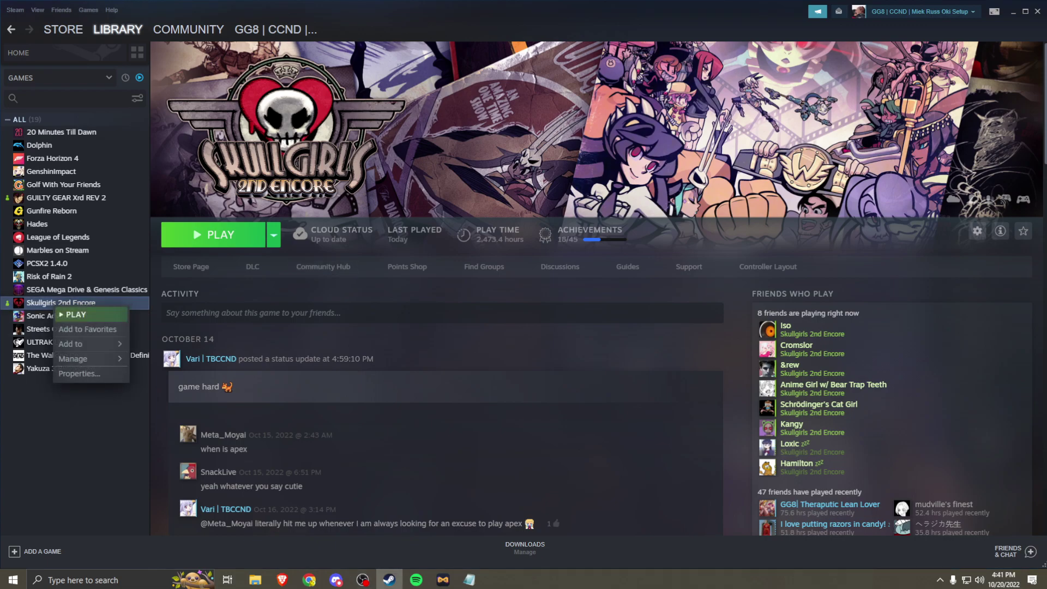
{"action": "mouse_move", "coordinate": [87, 358]}
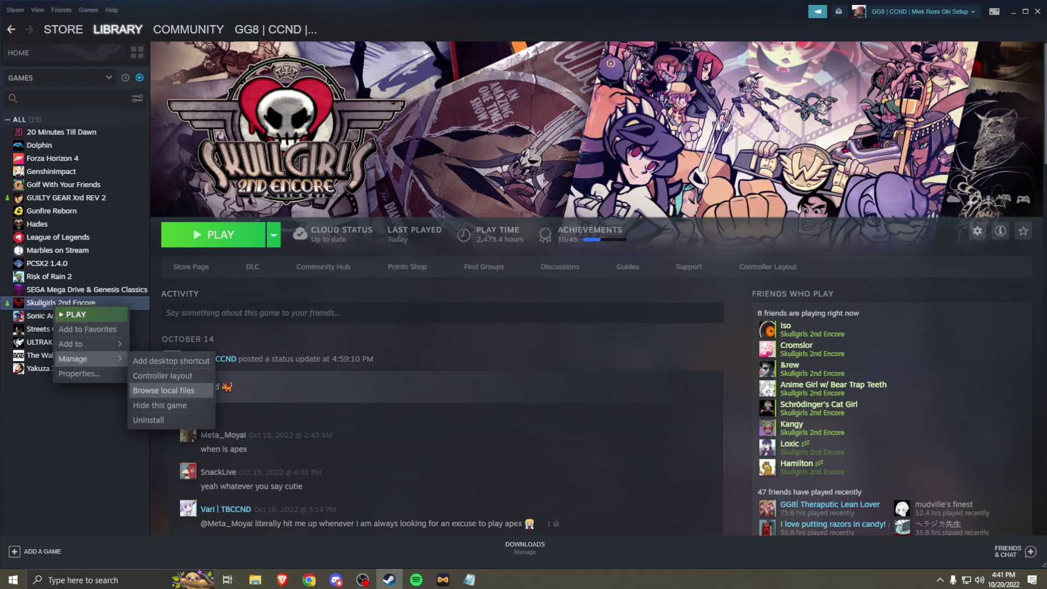
{"action": "left_click", "coordinate": [163, 390]}
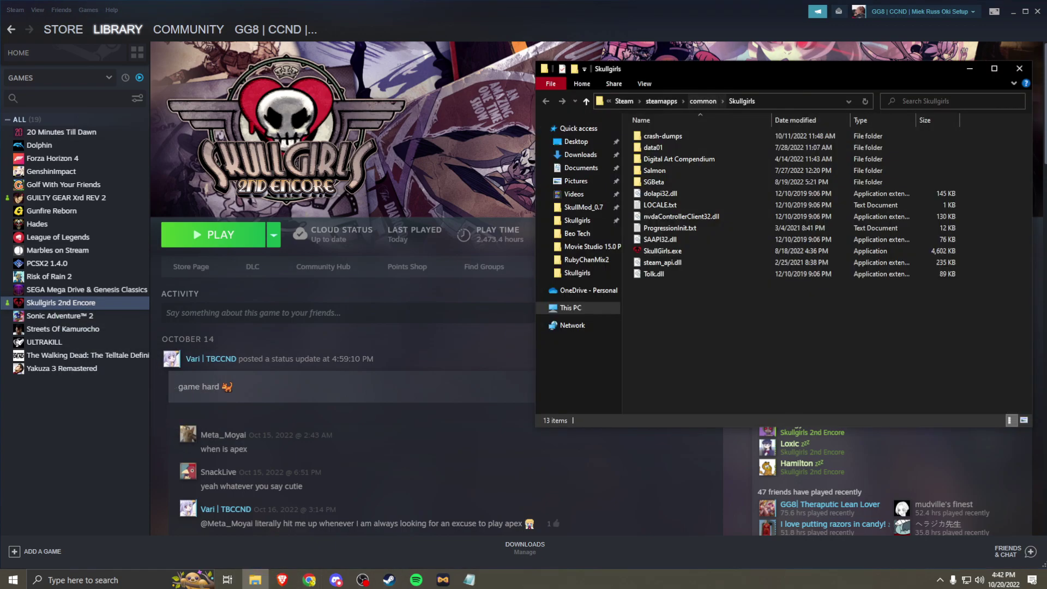
{"action": "left_click_drag", "start_coordinate": [744, 69], "coordinate": [249, 76]}
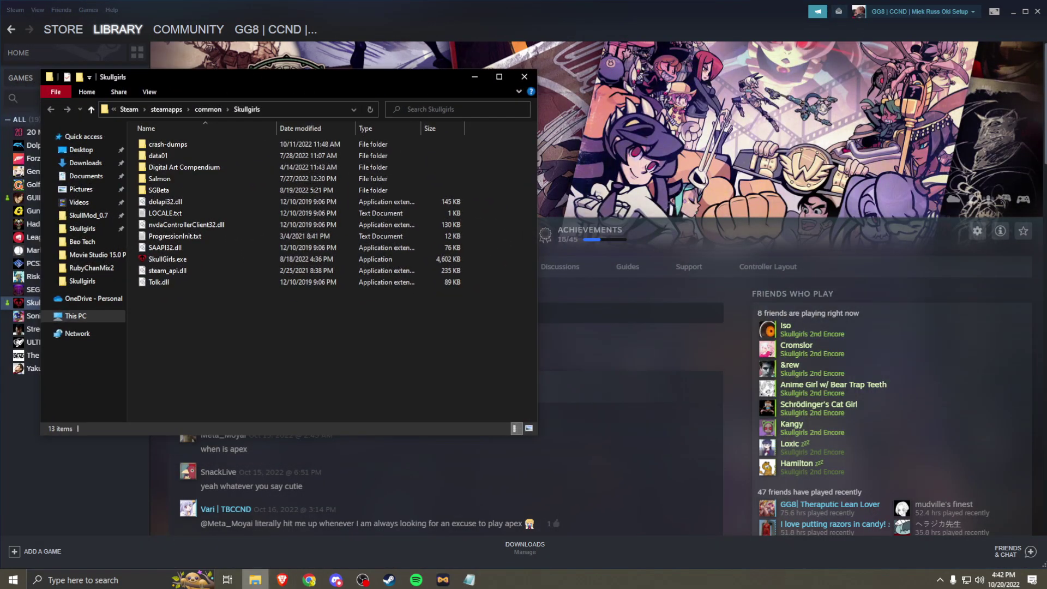
Open SkullMod_0.7 from the taskbar jump list and place it beside the game folder.
{"action": "right_click", "coordinate": [255, 580]}
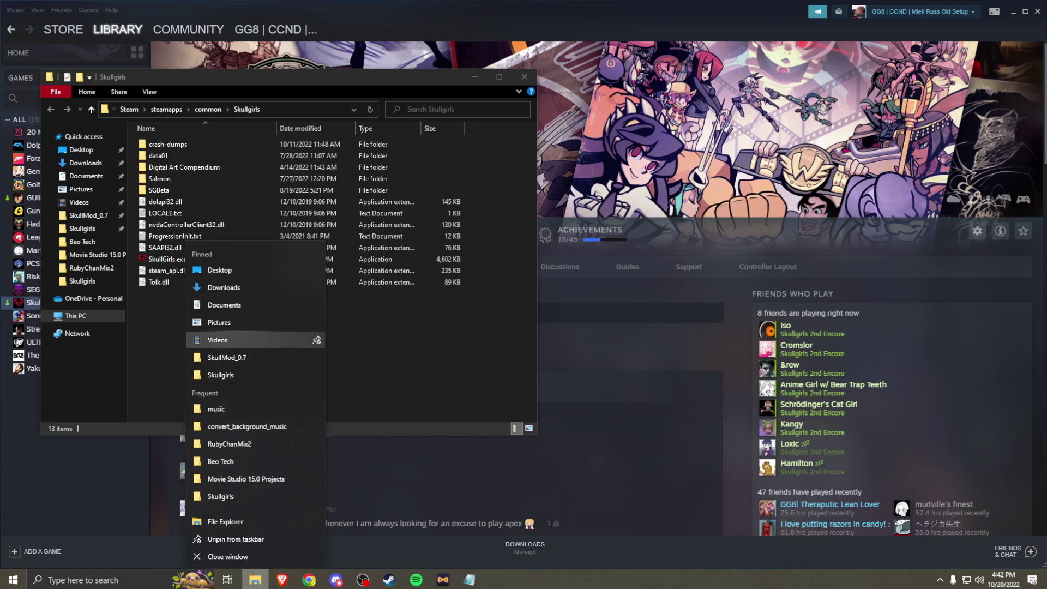
{"action": "left_click", "coordinate": [227, 357]}
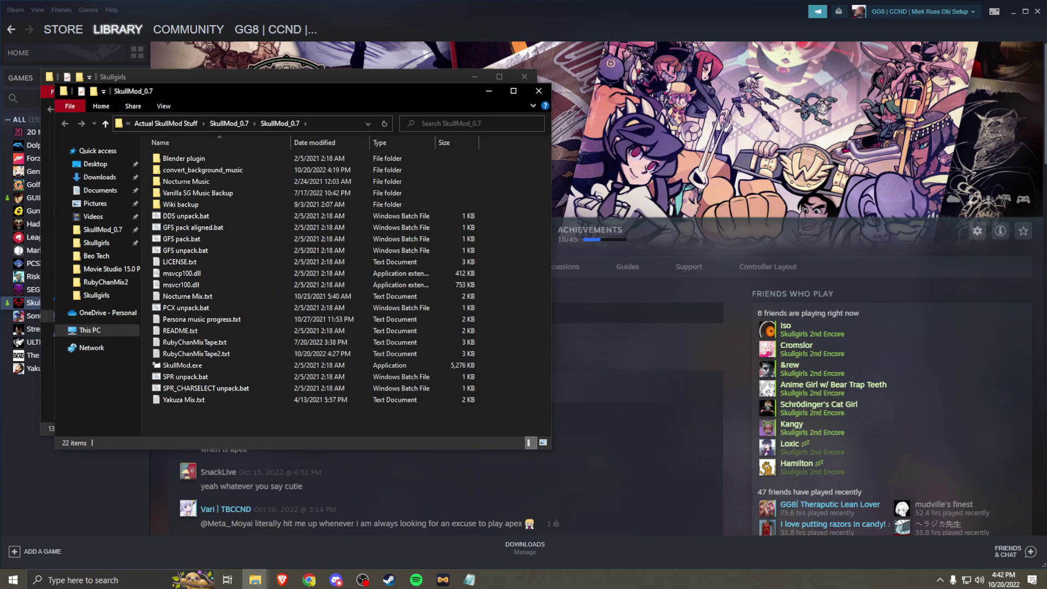
{"action": "left_click_drag", "start_coordinate": [301, 96], "coordinate": [789, 80]}
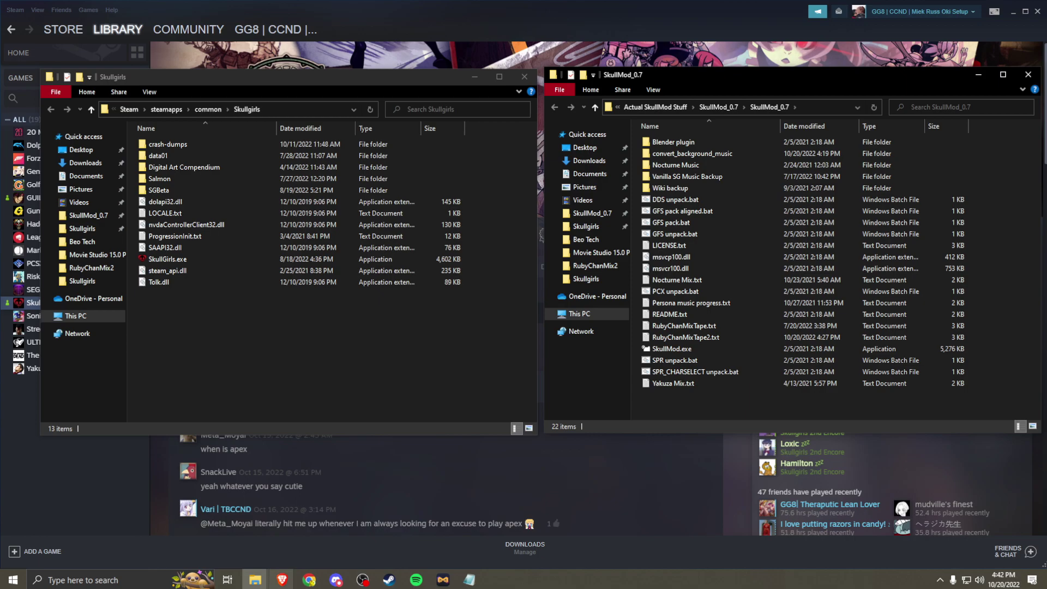
Close the SEO Checker tab, get Break Out Of from KHInsider, then search for Audacity.
{"action": "mouse_move", "coordinate": [282, 579]}
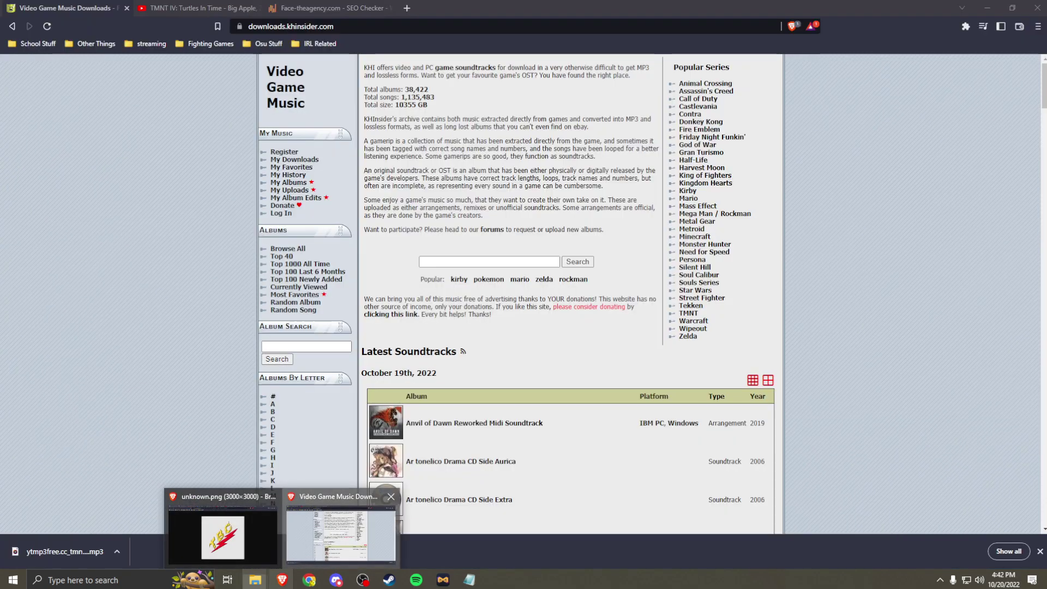
{"action": "left_click", "coordinate": [338, 532]}
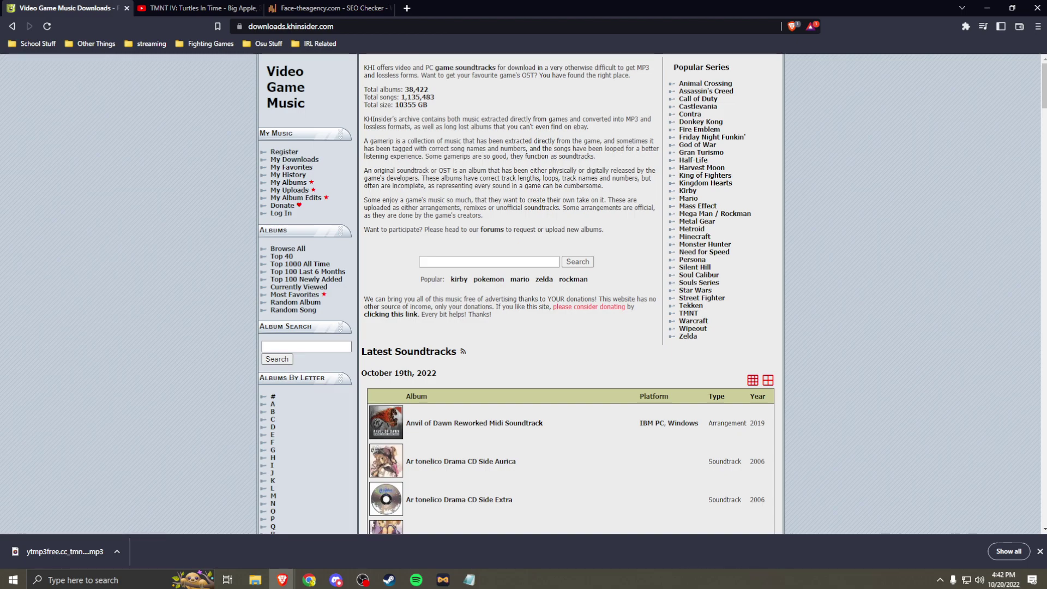
{"action": "left_click", "coordinate": [388, 8]}
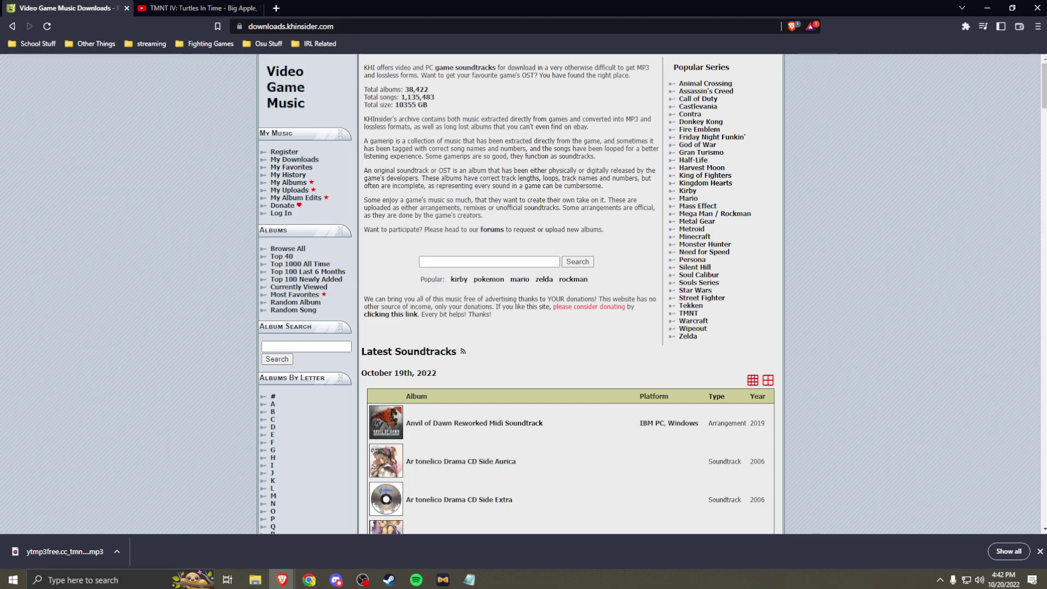
{"action": "scroll", "coordinate": [548, 294], "scroll_direction": "down", "scroll_amount": 2}
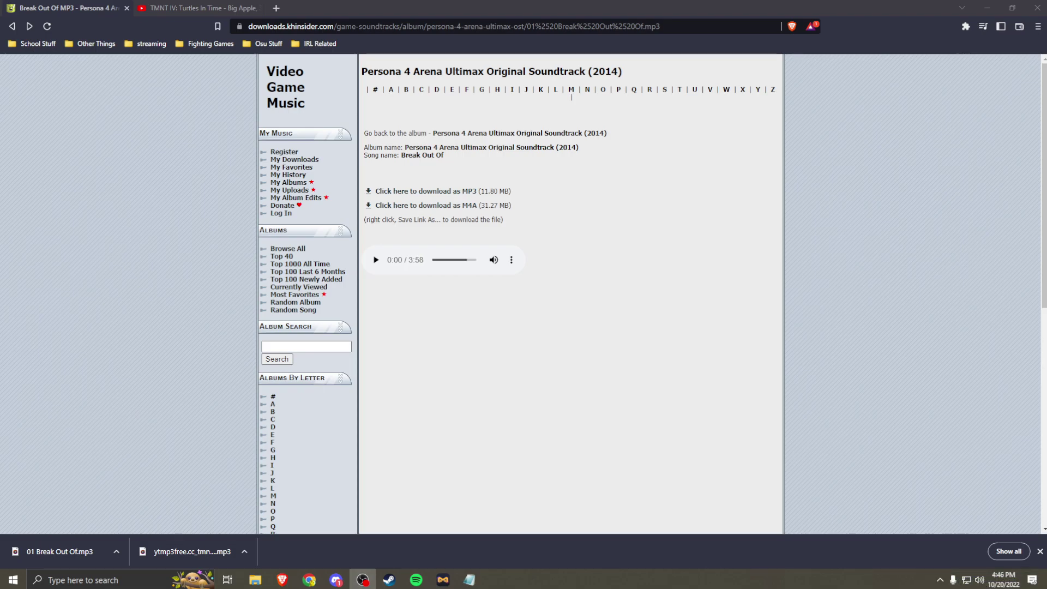
{"action": "key", "text": "super+s"}
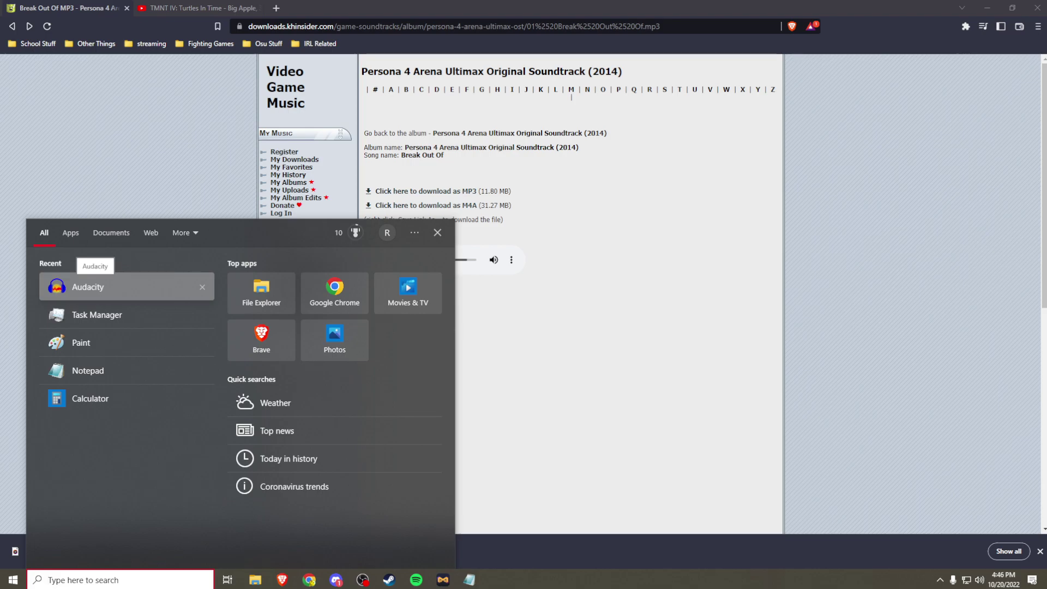
Launch Audacity and close its welcome screen with 'Don't show this again at start up' ticked.
{"action": "key", "text": "Return"}
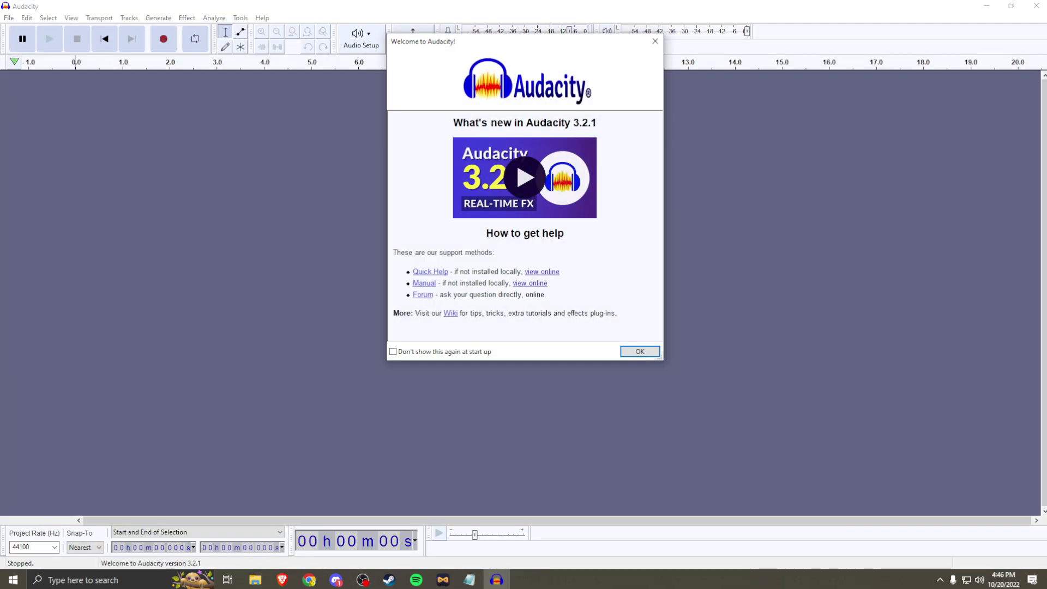
{"action": "left_click", "coordinate": [392, 351]}
{"action": "key", "text": "Return"}
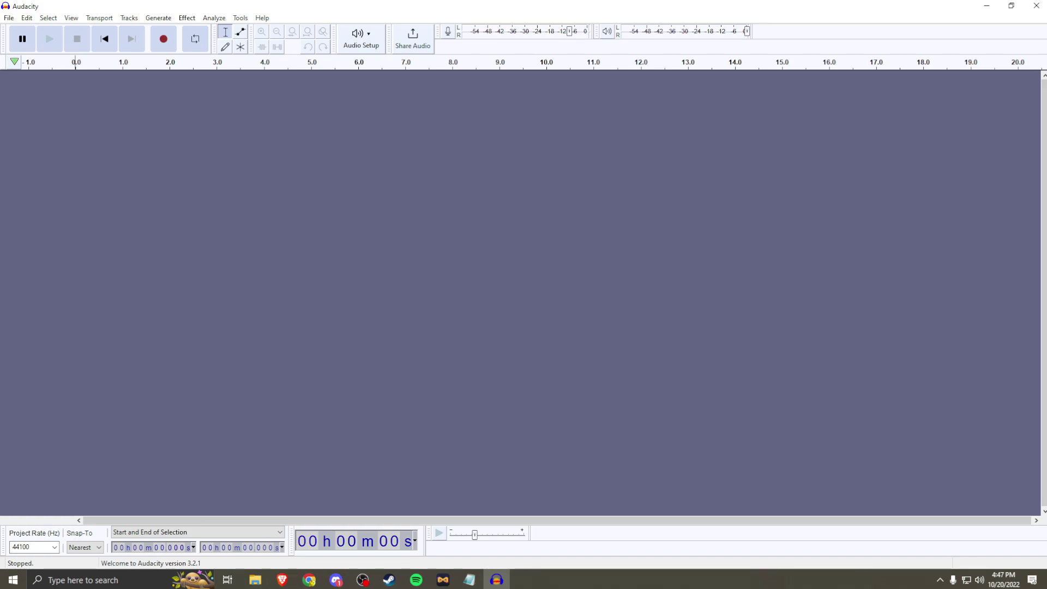
Open Audacity's File > Import > Audio file picker, then cancel it.
{"action": "left_click", "coordinate": [8, 18]}
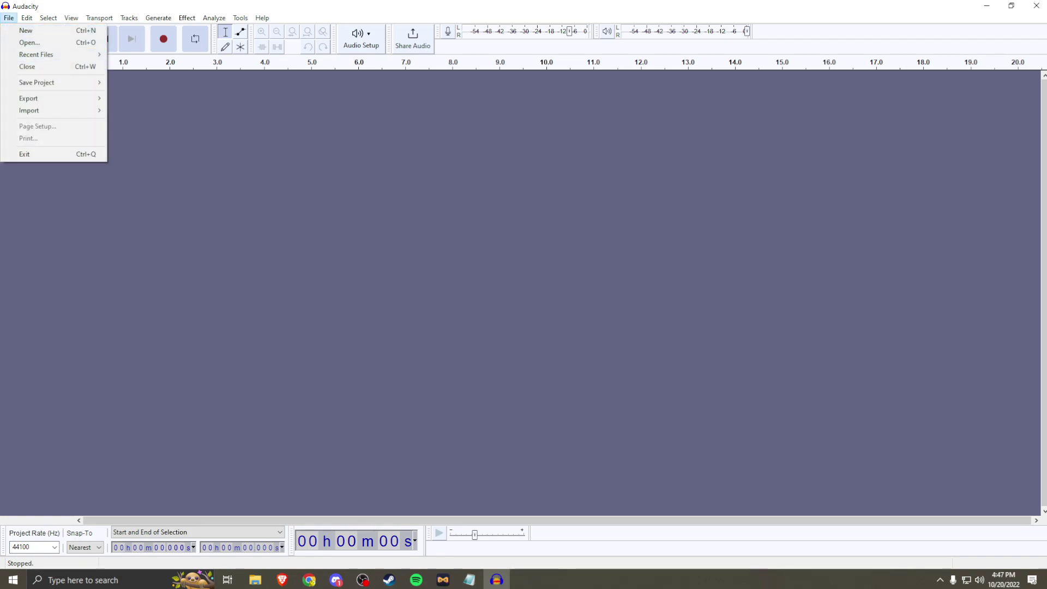
{"action": "key", "text": "Down"}
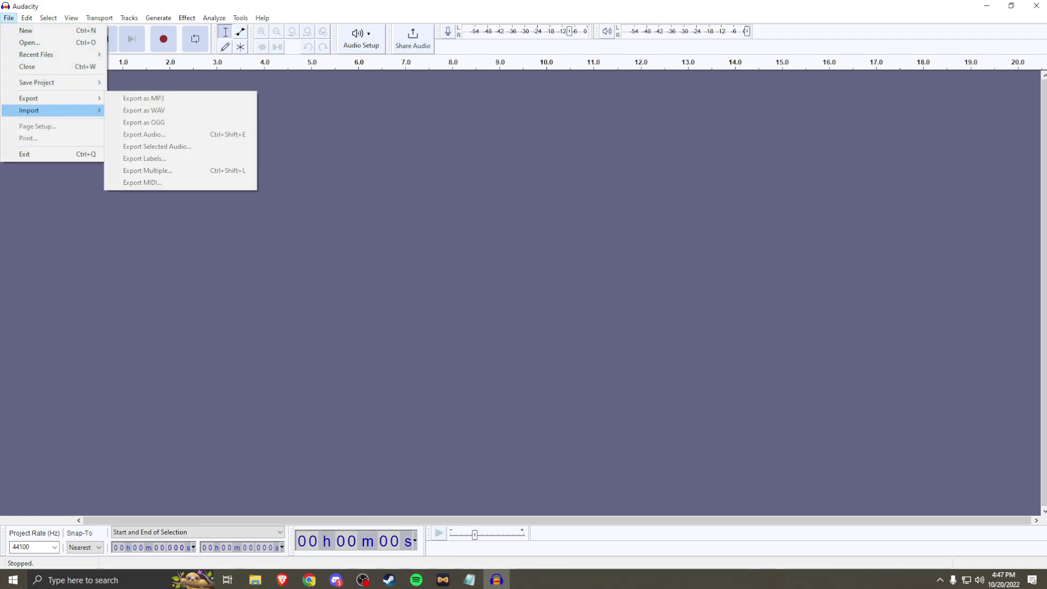
{"action": "key", "text": "Right"}
{"action": "key", "text": "Return"}
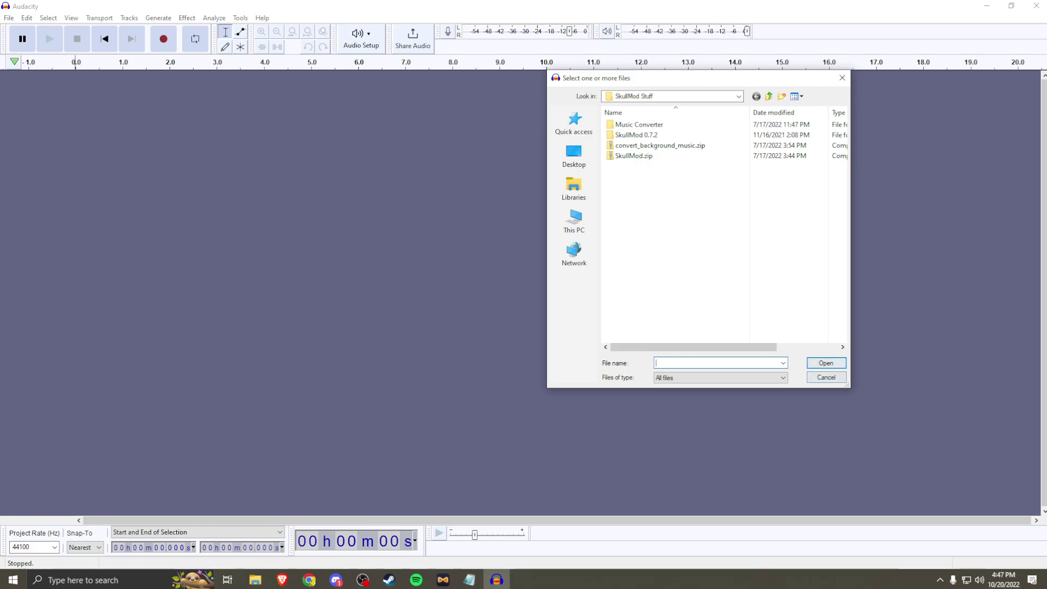
{"action": "key", "text": "Escape"}
Browse to SkullMod_0.7\convert_background_music\RubyChanMix2 and drag 01 Break Out Of.mp3 into Audacity.
{"action": "mouse_move", "coordinate": [255, 579]}
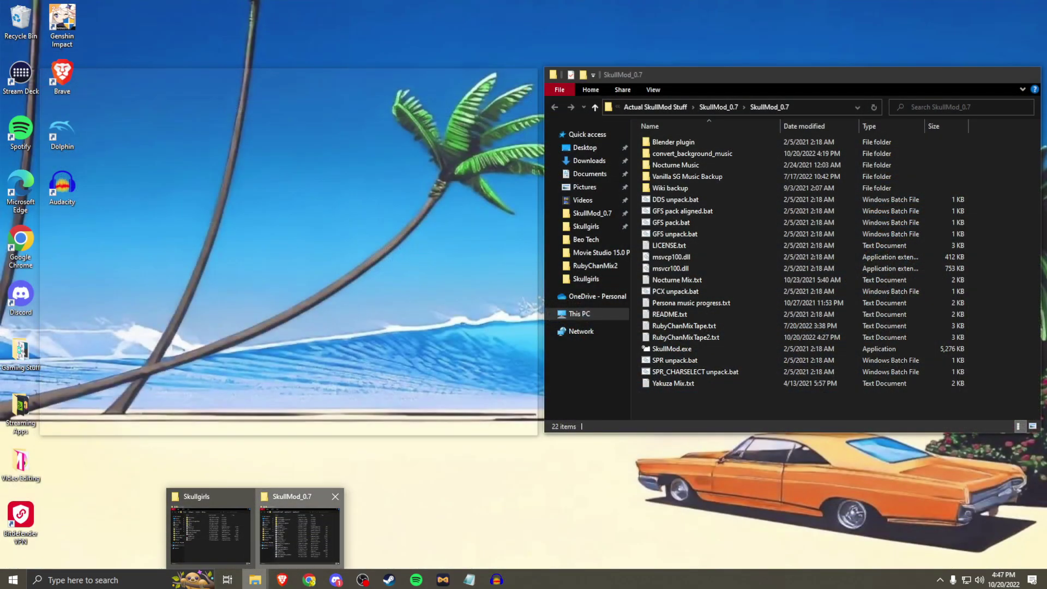
{"action": "left_click", "coordinate": [299, 531]}
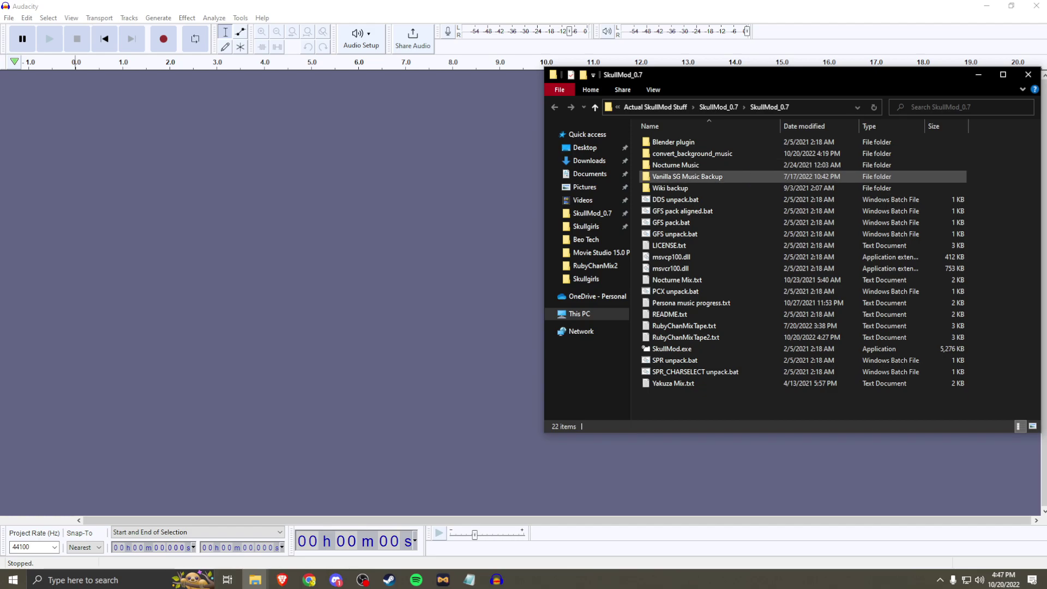
{"action": "left_click", "coordinate": [588, 160]}
{"action": "key", "text": "Down"}
{"action": "key", "text": "Down"}
{"action": "key", "text": "Down"}
{"action": "key", "text": "Down"}
{"action": "key", "text": "Down"}
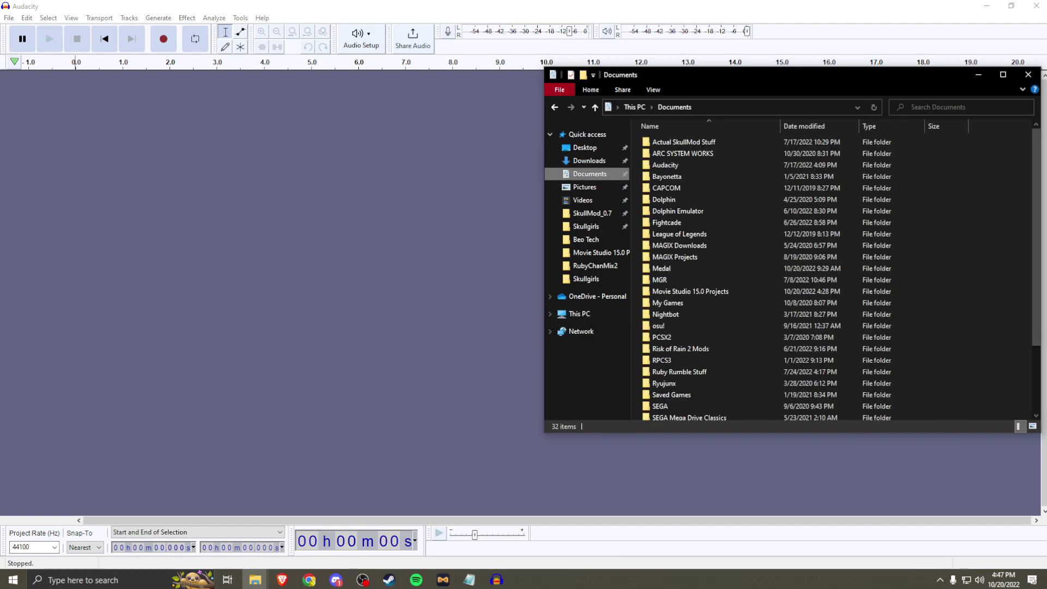
{"action": "key", "text": "Up"}
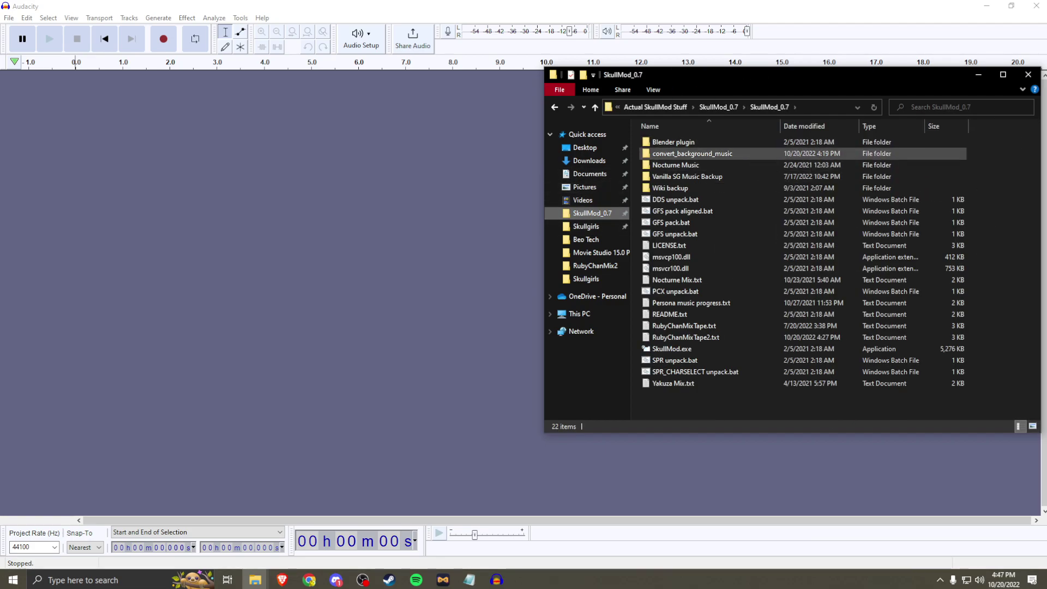
{"action": "double_click", "coordinate": [691, 153]}
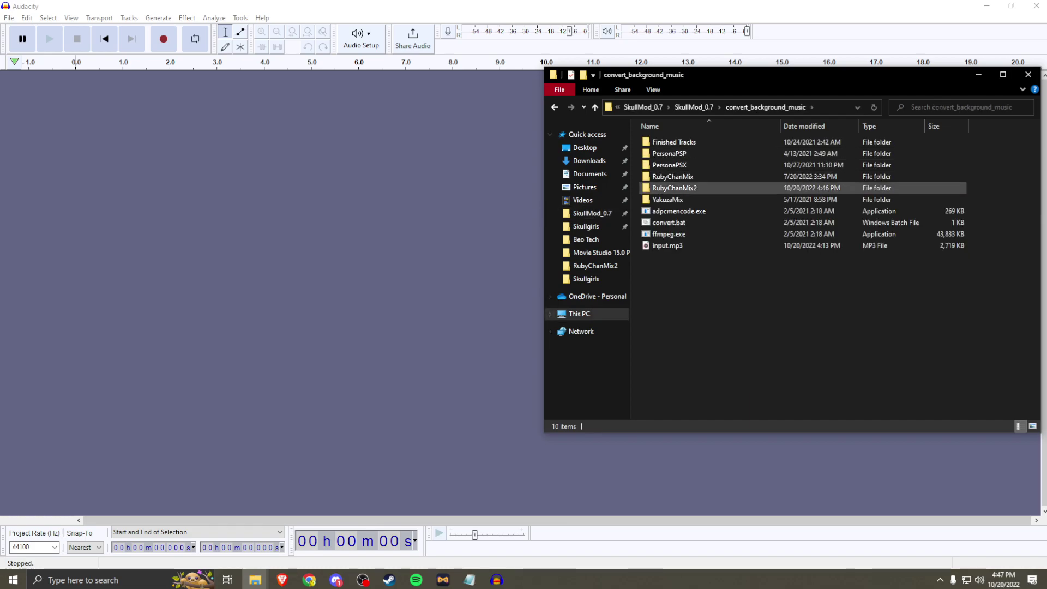
{"action": "double_click", "coordinate": [682, 188]}
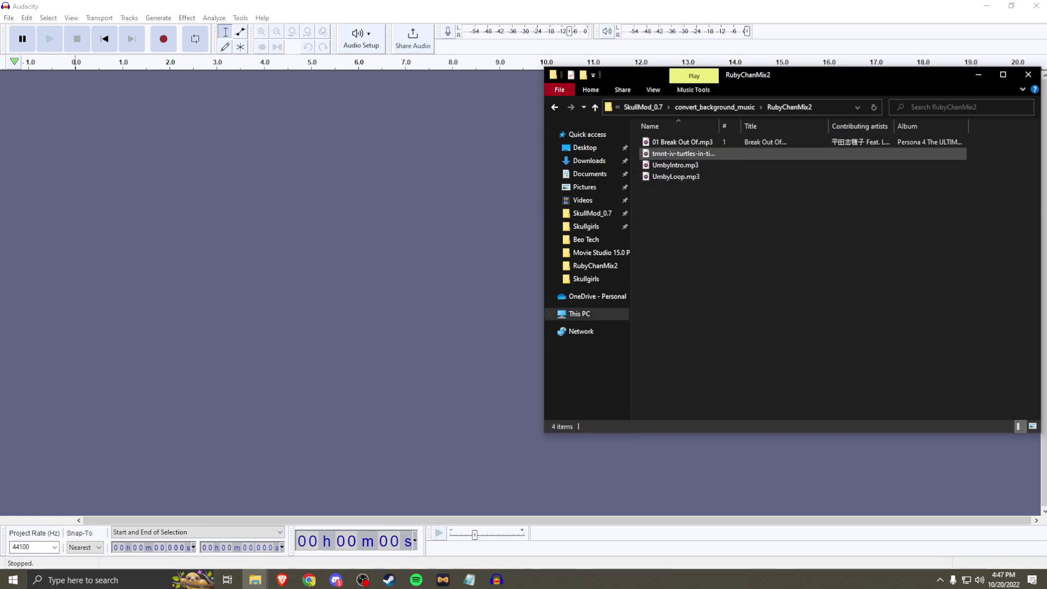
{"action": "left_click_drag", "start_coordinate": [681, 142], "coordinate": [376, 206]}
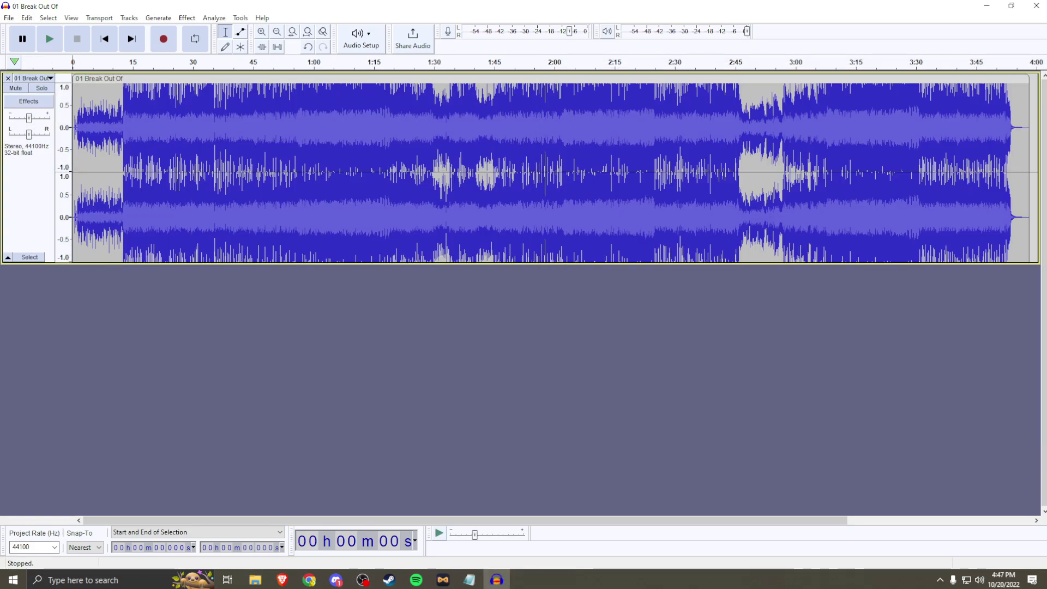
Open Audacity's File > Export menu to save the intro and loop as MP3.
{"action": "left_click", "coordinate": [9, 17]}
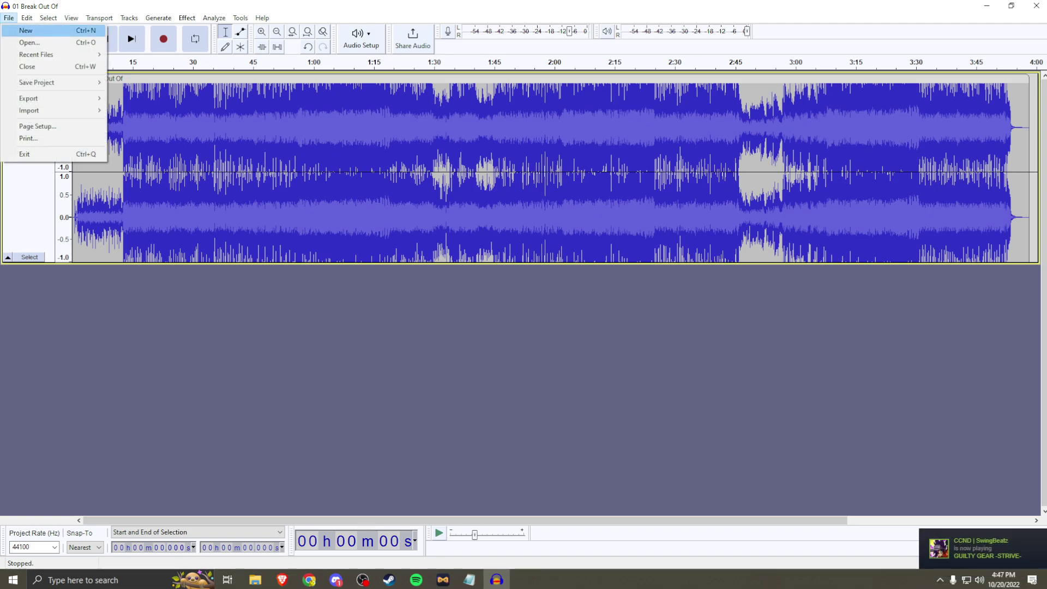
{"action": "mouse_move", "coordinate": [33, 98]}
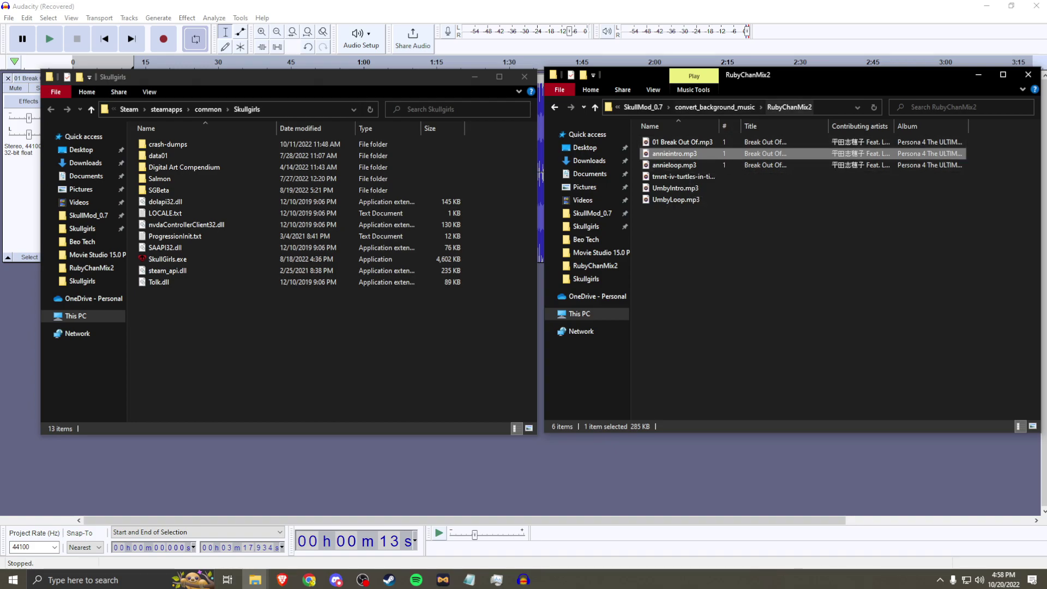
Move annieintro.mp3 from RubyChanMix2 into the convert_background_music folder.
{"action": "right_click", "coordinate": [686, 153]}
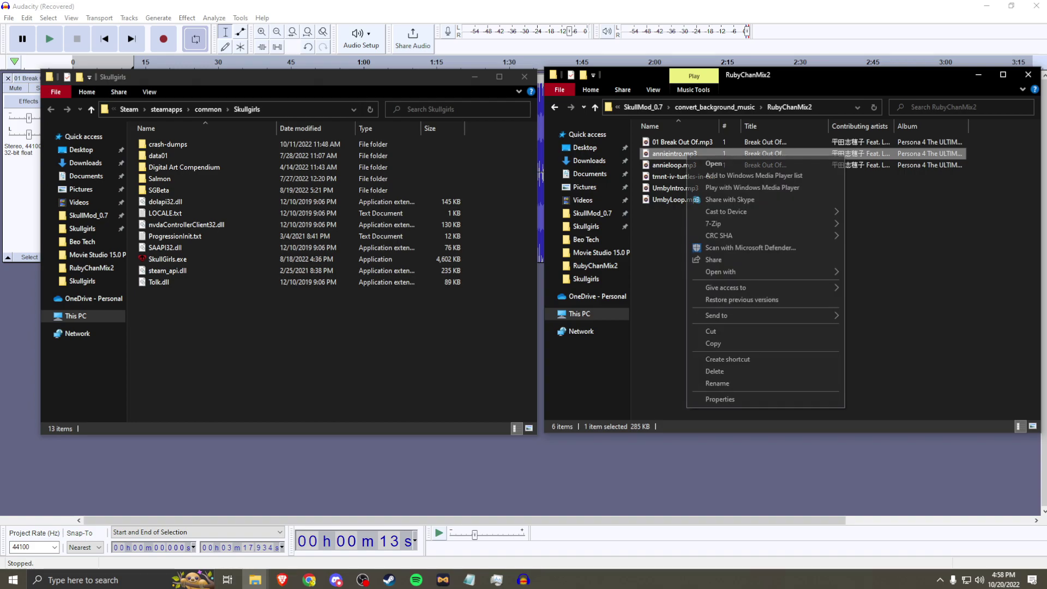
{"action": "left_click", "coordinate": [708, 344]}
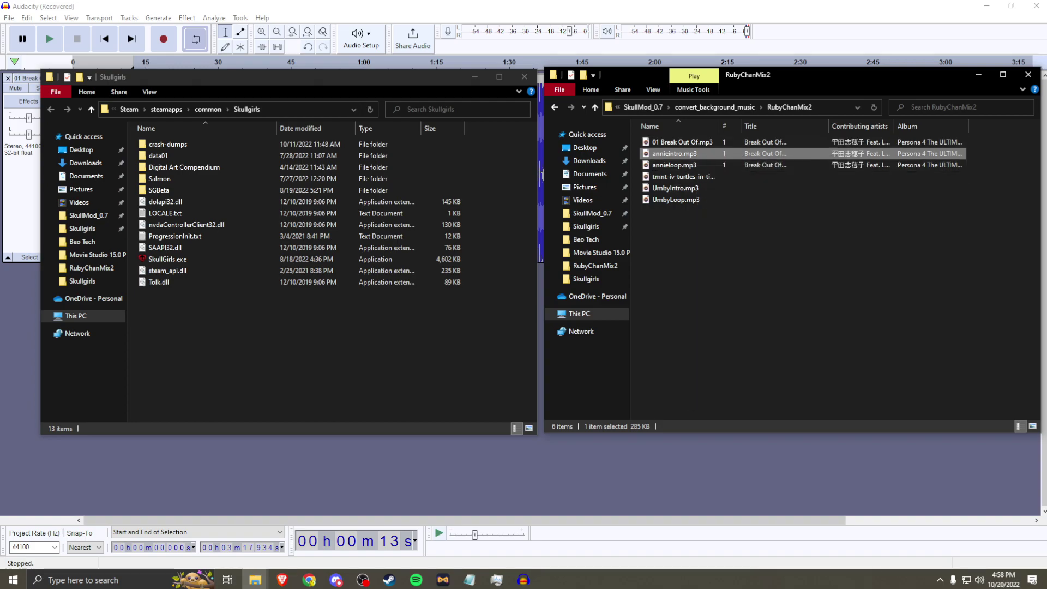
{"action": "left_click", "coordinate": [714, 107]}
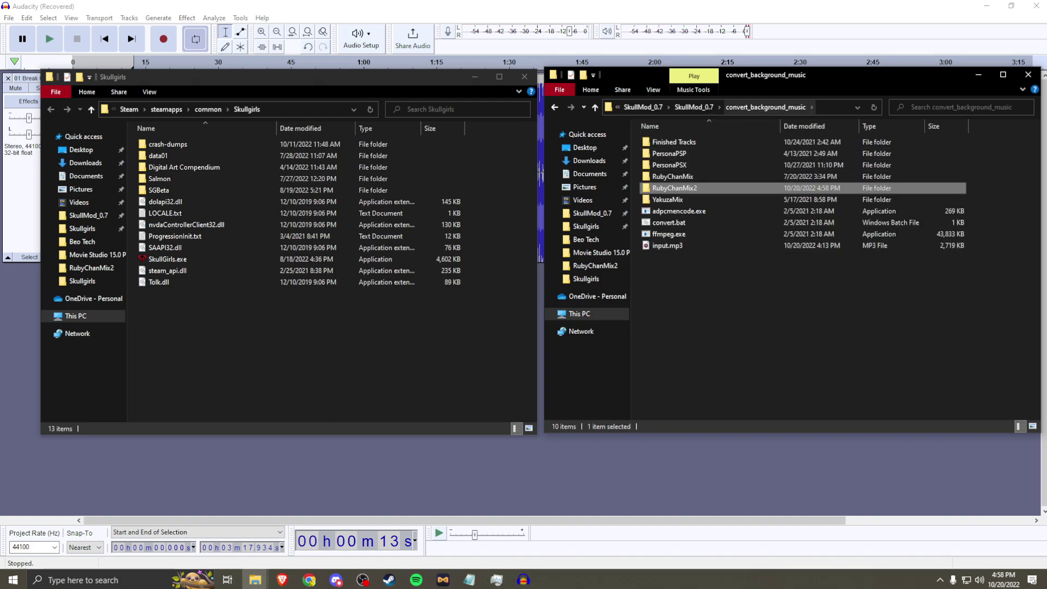
{"action": "right_click", "coordinate": [696, 263]}
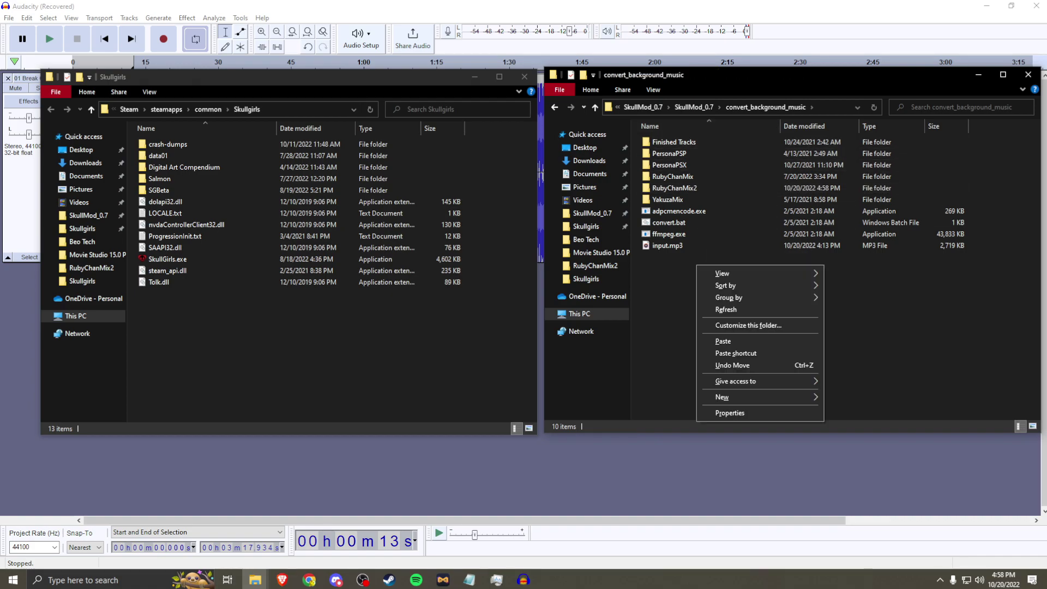
{"action": "left_click", "coordinate": [720, 340]}
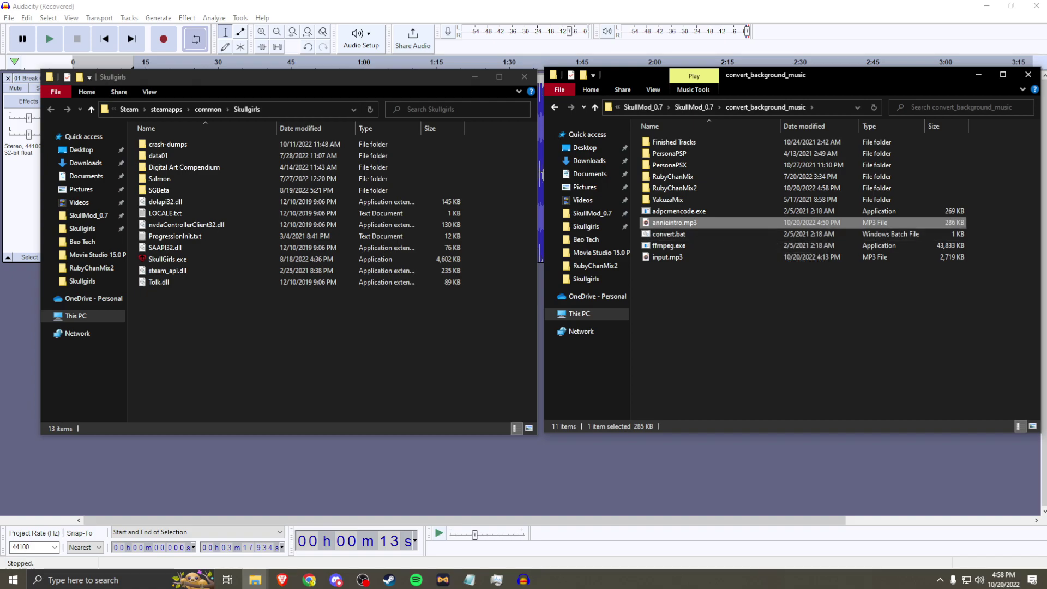
Rename annieintro.mp3 to input, accepting the resulting name input (2).mp3.
{"action": "right_click", "coordinate": [699, 223]}
{"action": "left_click", "coordinate": [729, 451]}
{"action": "type", "text": "ann"}
{"action": "key", "text": "BackSpace"}
{"action": "key", "text": "BackSpace"}
{"action": "key", "text": "BackSpace"}
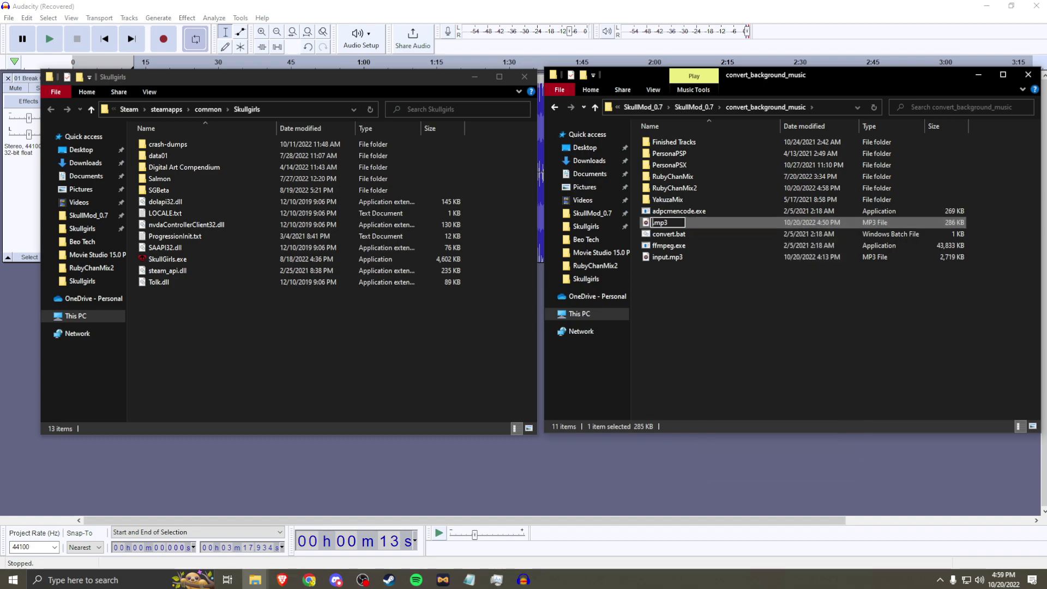
{"action": "type", "text": "input"}
{"action": "key", "text": "Return"}
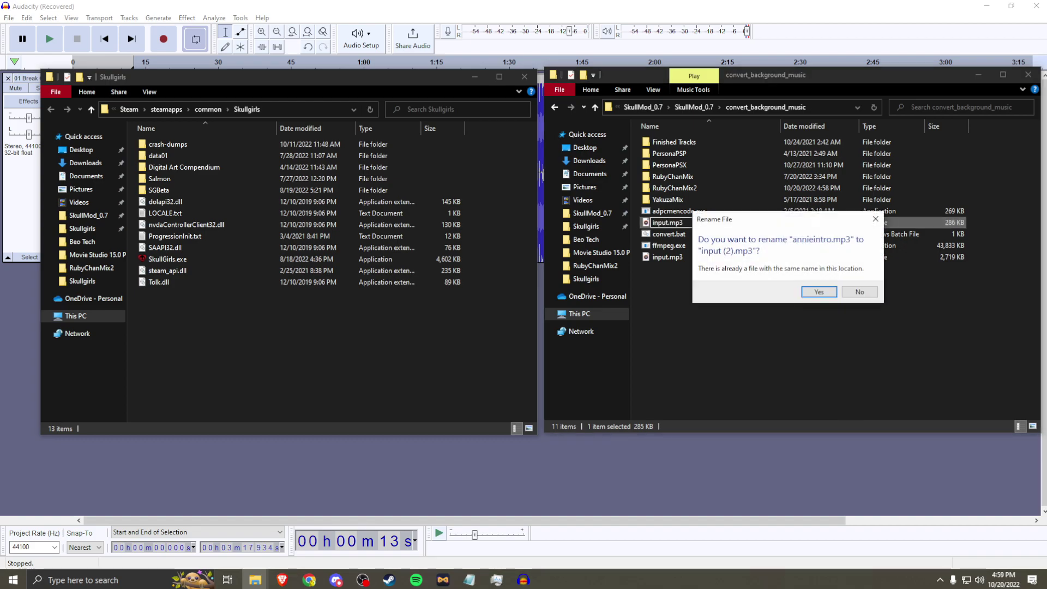
{"action": "key", "text": "Return"}
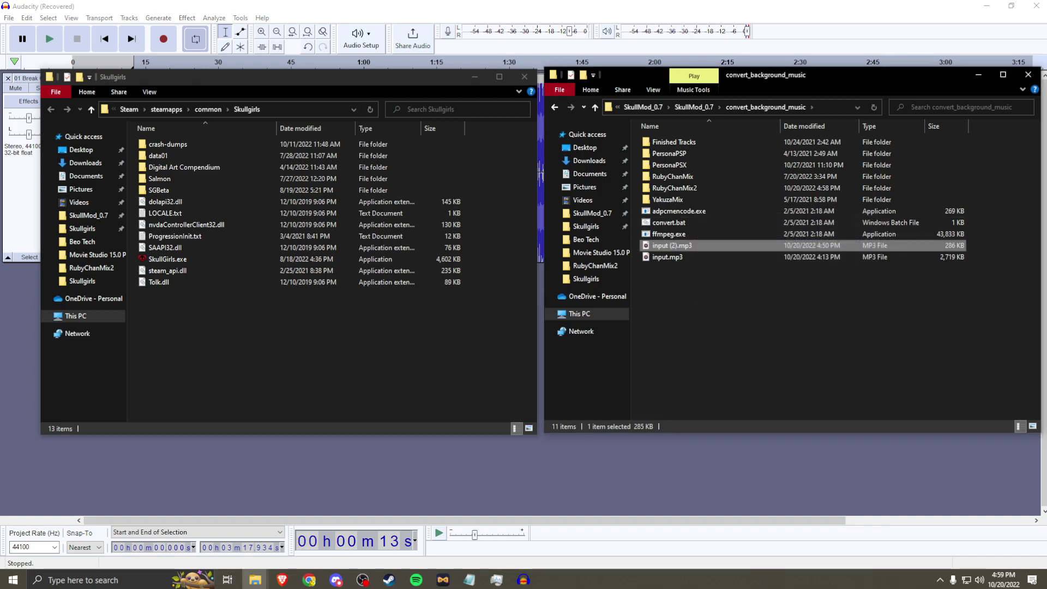
Delete the old input.mp3, rename input (2).mp3 to input.mp3, and drop it on convert.bat.
{"action": "right_click", "coordinate": [672, 257]}
{"action": "key", "text": "Escape"}
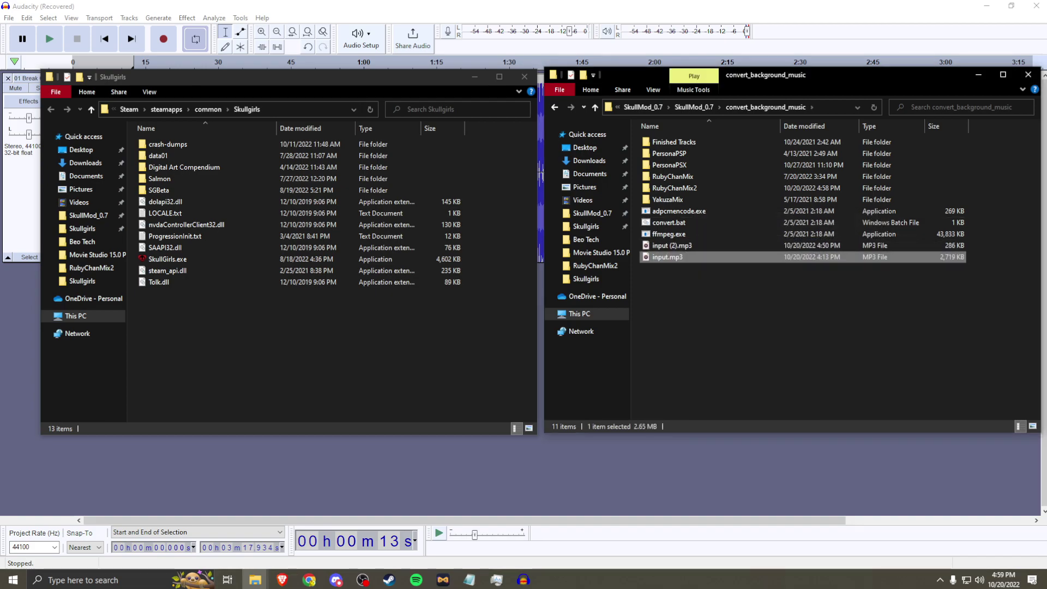
{"action": "right_click", "coordinate": [676, 257]}
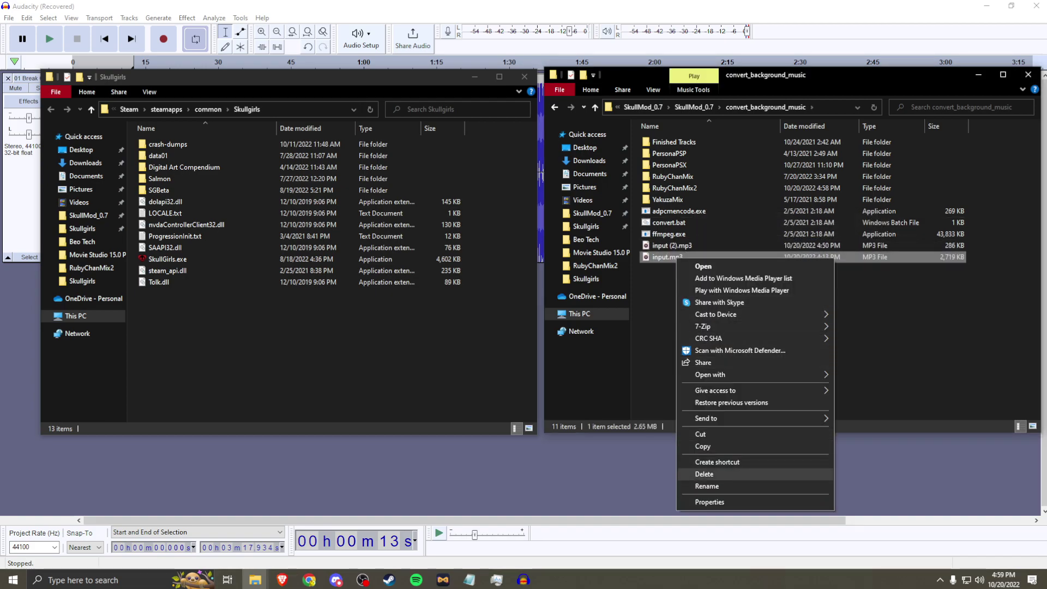
{"action": "left_click", "coordinate": [703, 473]}
{"action": "right_click", "coordinate": [694, 250]}
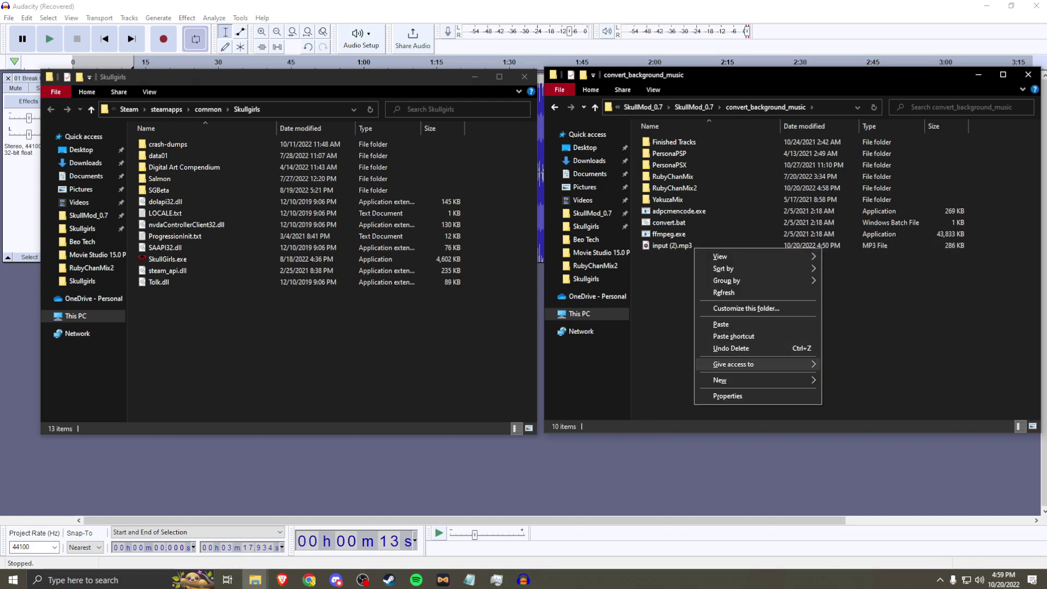
{"action": "mouse_move", "coordinate": [725, 380]}
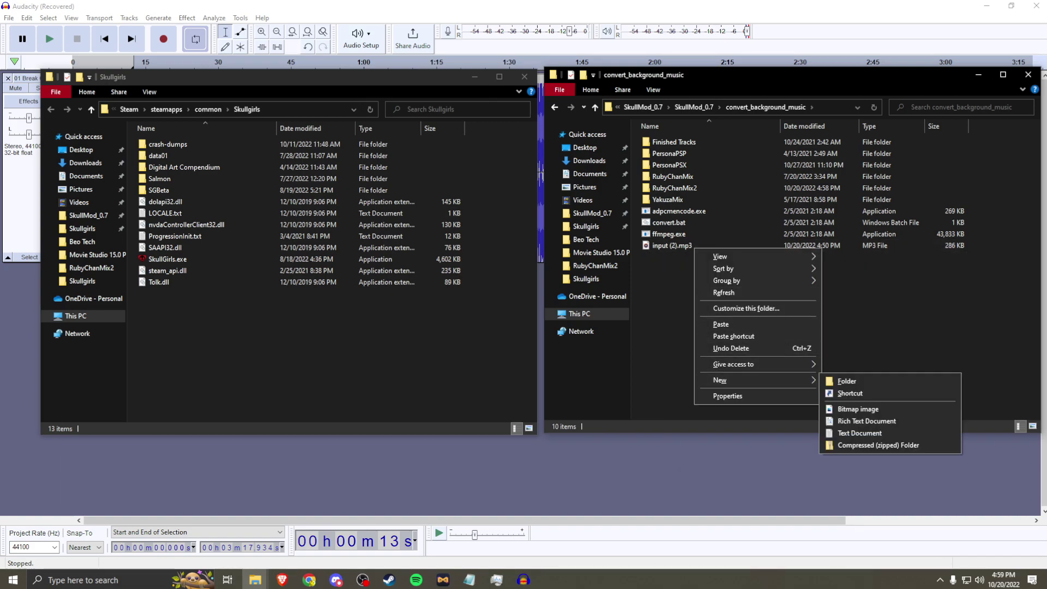
{"action": "right_click", "coordinate": [670, 247]}
{"action": "left_click", "coordinate": [703, 476]}
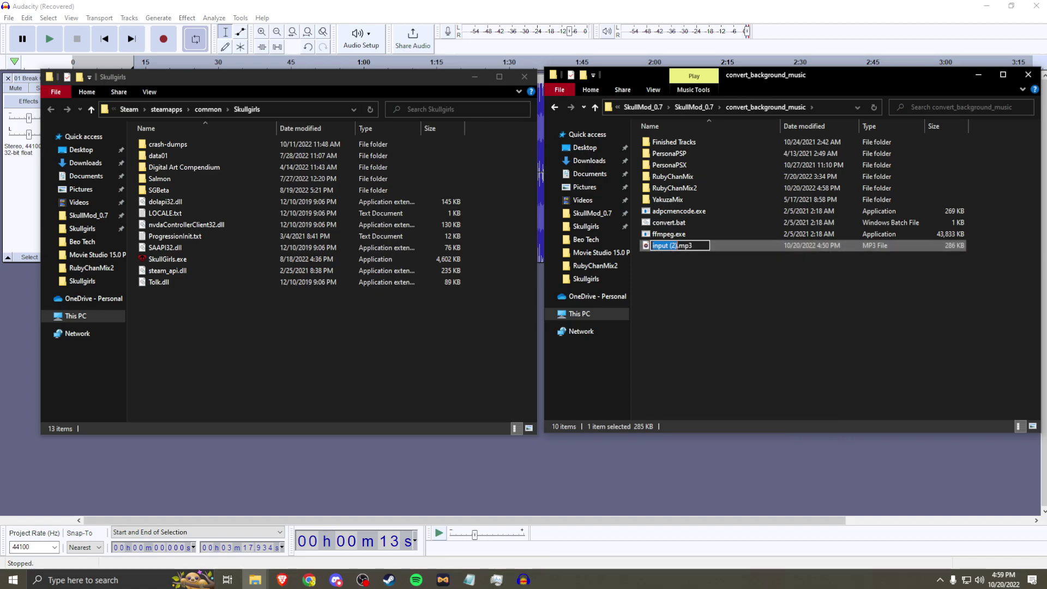
{"action": "type", "text": "input"}
{"action": "key", "text": "Return"}
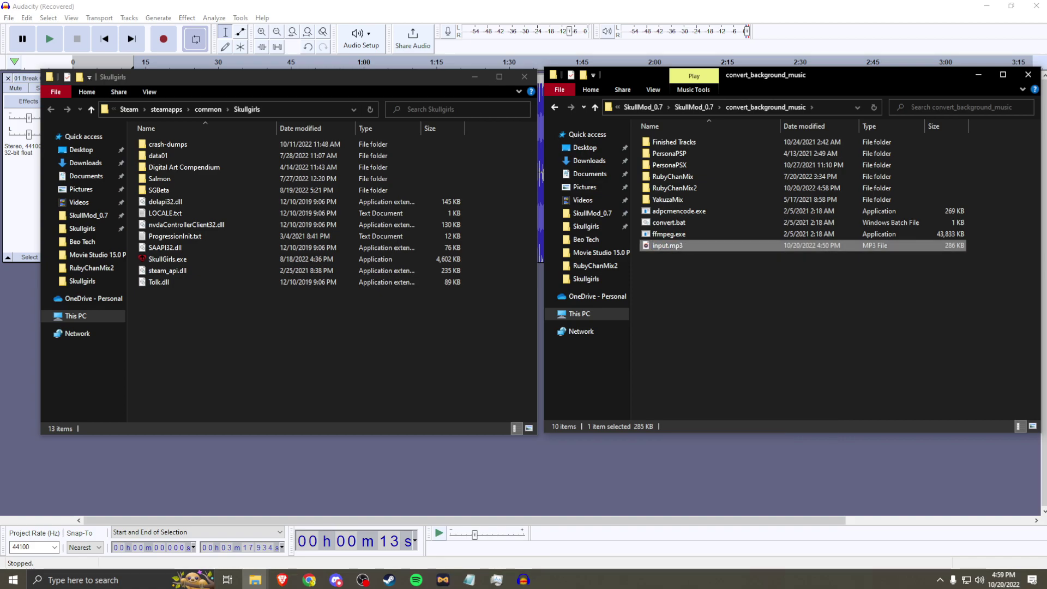
{"action": "left_click_drag", "start_coordinate": [667, 245], "coordinate": [676, 223]}
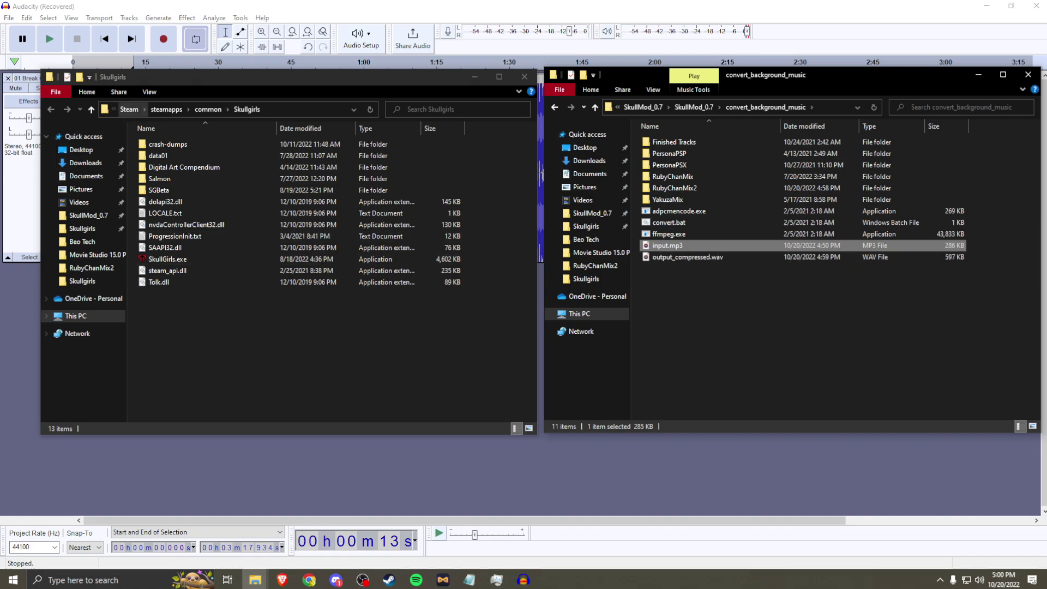
Select the data01 folder in the Skullgirls game folder.
{"action": "left_click", "coordinate": [158, 155]}
Move the converted sg_annie_1.wav into data01\music-win\temp\music, replacing the original file.
{"action": "key", "text": "Return"}
{"action": "key", "text": "Return"}
{"action": "key", "text": "Return"}
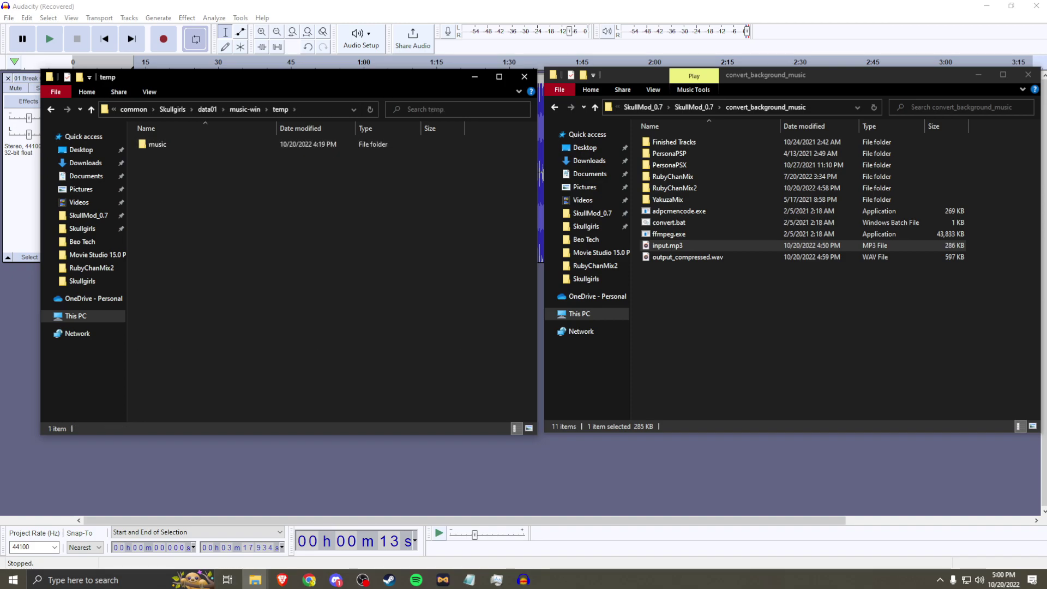
{"action": "key", "text": "Return"}
{"action": "scroll", "coordinate": [327, 272], "scroll_direction": "down", "scroll_amount": 7}
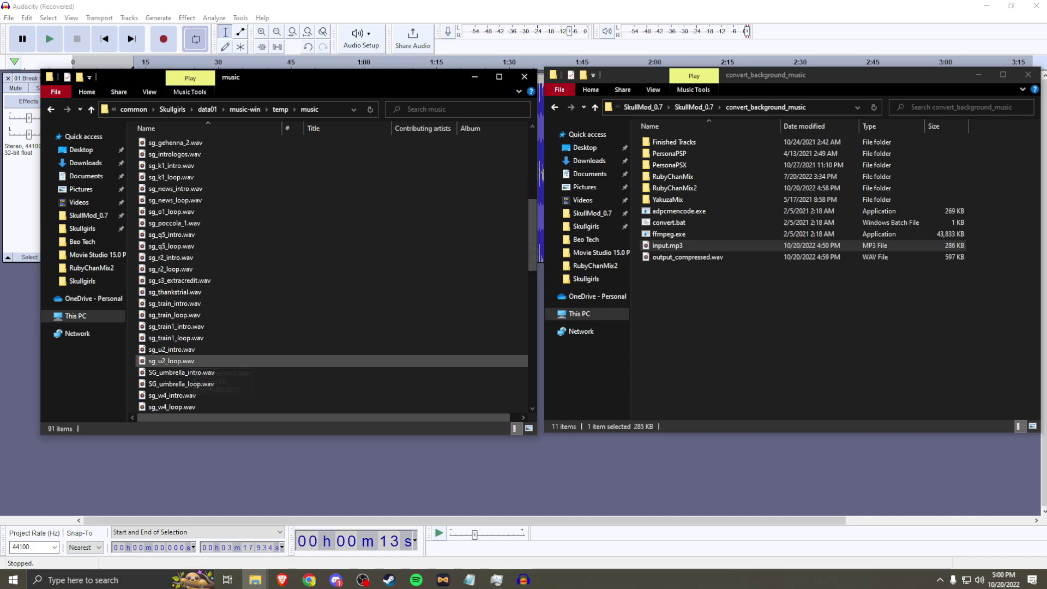
{"action": "scroll", "coordinate": [196, 365], "scroll_direction": "down", "scroll_amount": 5}
{"action": "scroll", "coordinate": [205, 328], "scroll_direction": "up", "scroll_amount": 12}
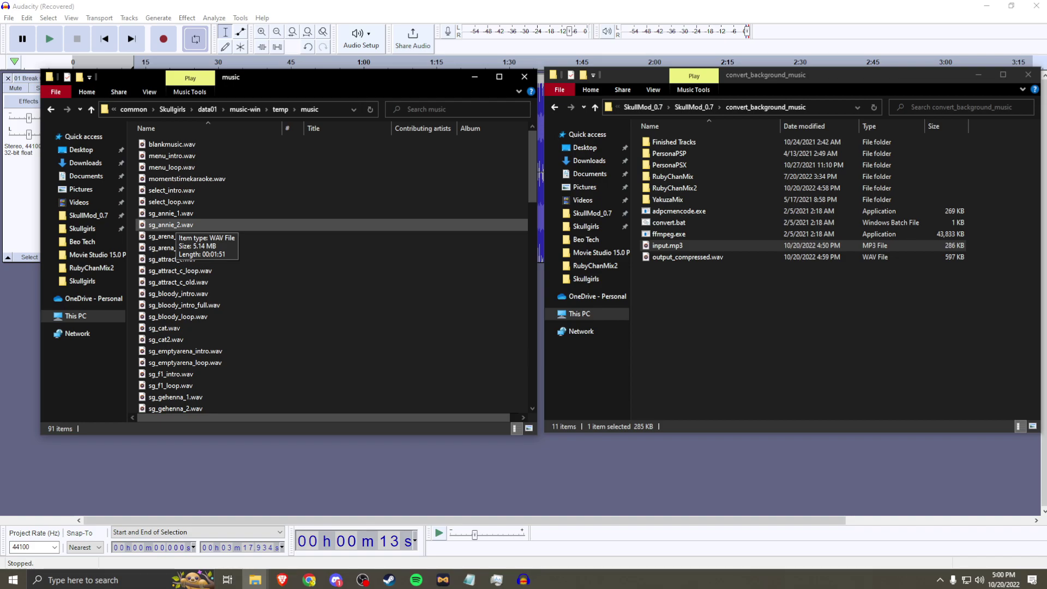
{"action": "left_click_drag", "start_coordinate": [674, 256], "coordinate": [204, 219]}
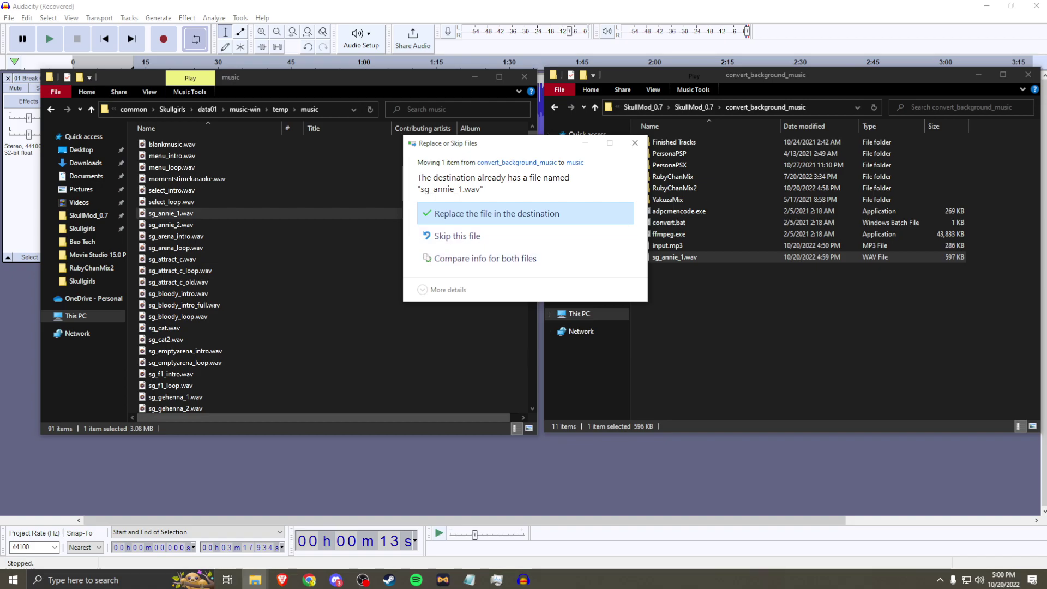
{"action": "left_click", "coordinate": [496, 214]}
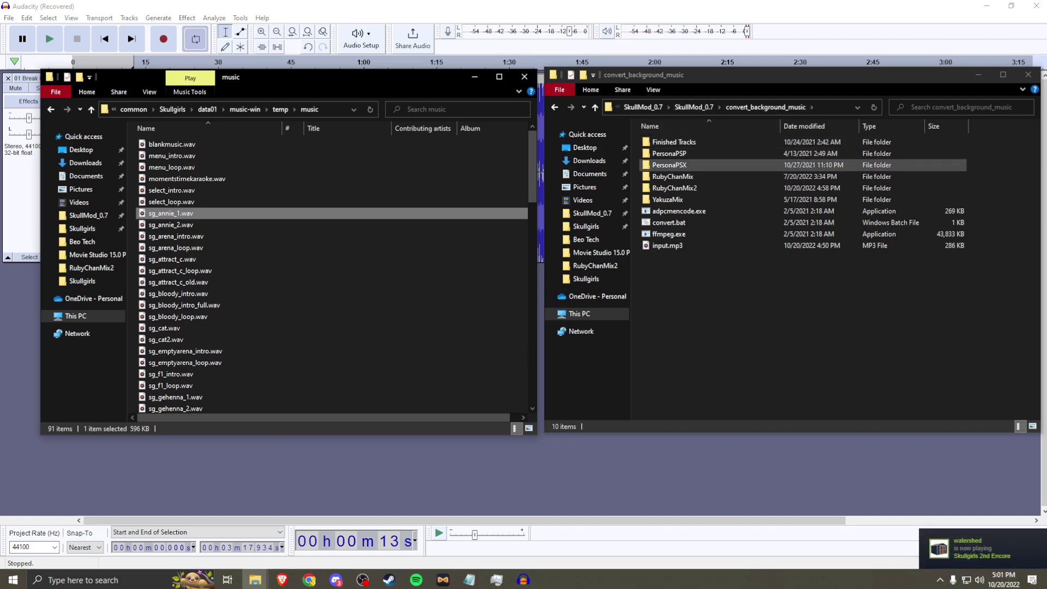
{"action": "key", "text": "Down"}
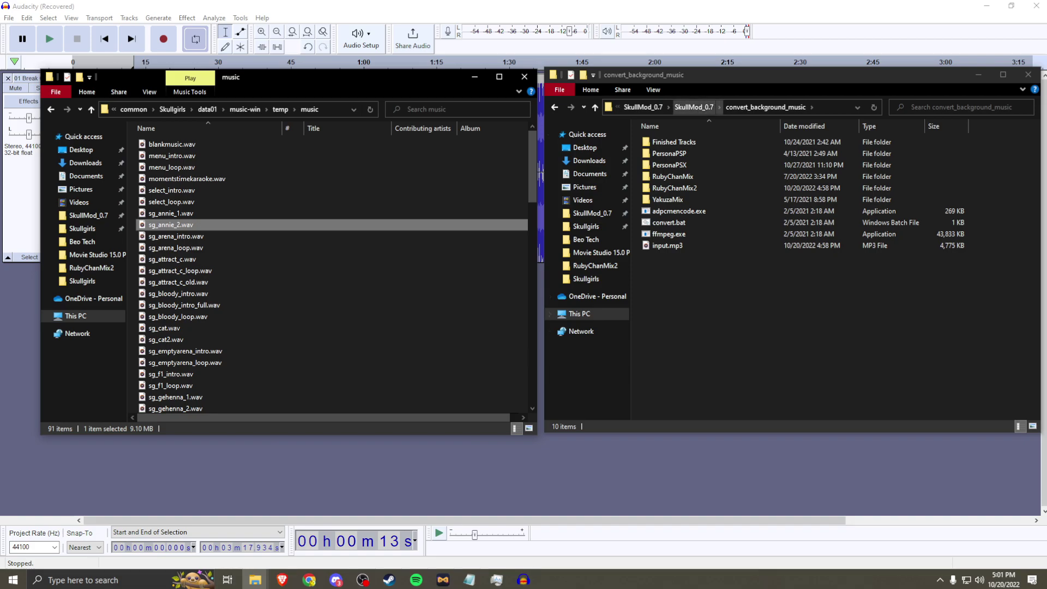
{"action": "left_click", "coordinate": [693, 107]}
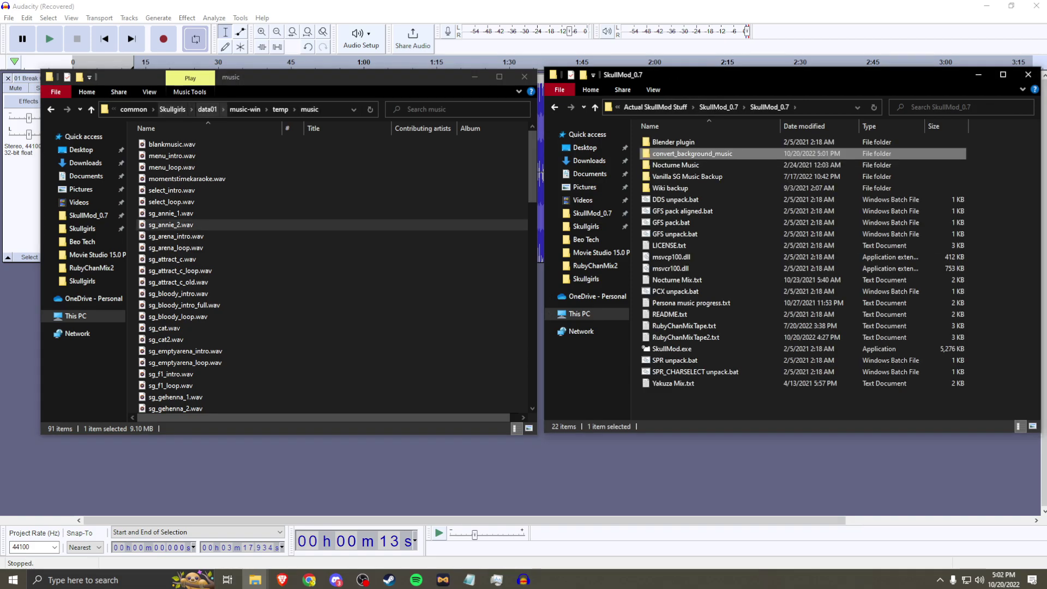
Drop the data01 music-win folder onto GFS pack.bat and close the console once packing finishes.
{"action": "left_click", "coordinate": [207, 109]}
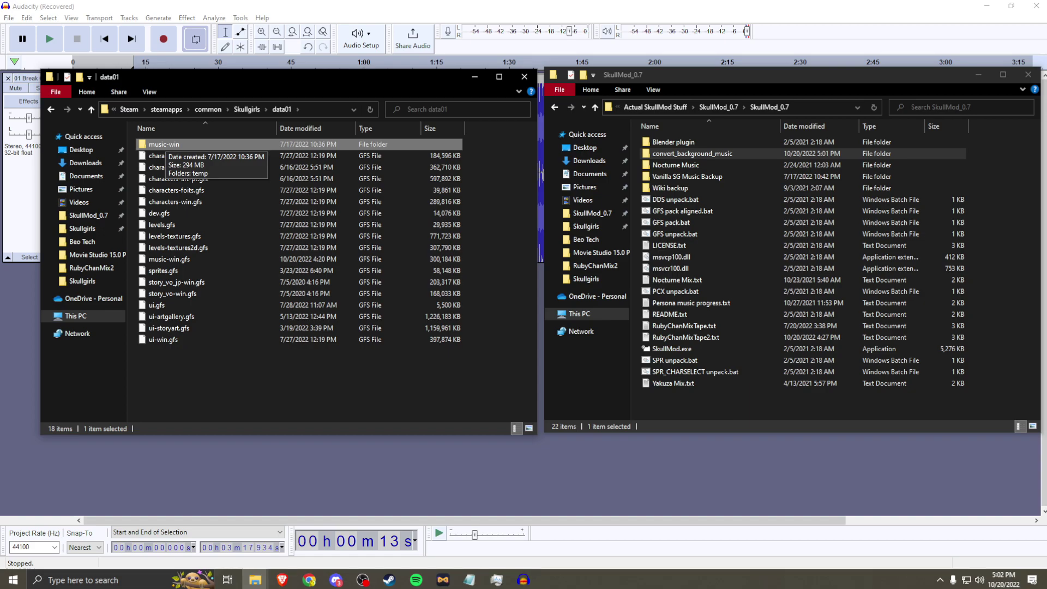
{"action": "left_click_drag", "start_coordinate": [163, 144], "coordinate": [703, 234]}
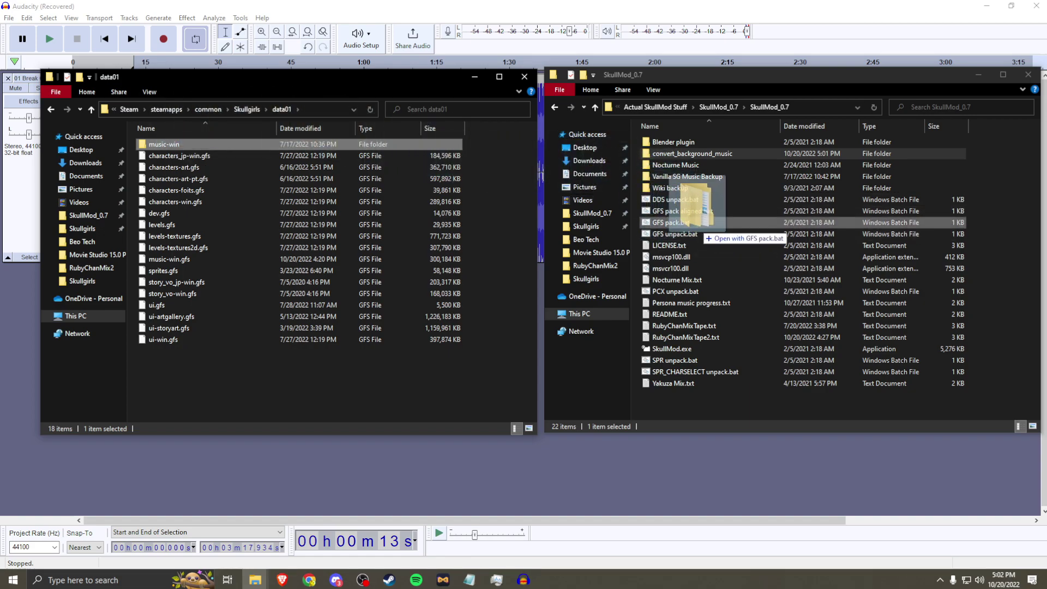
{"action": "left_click_drag", "start_coordinate": [704, 234], "coordinate": [709, 234]}
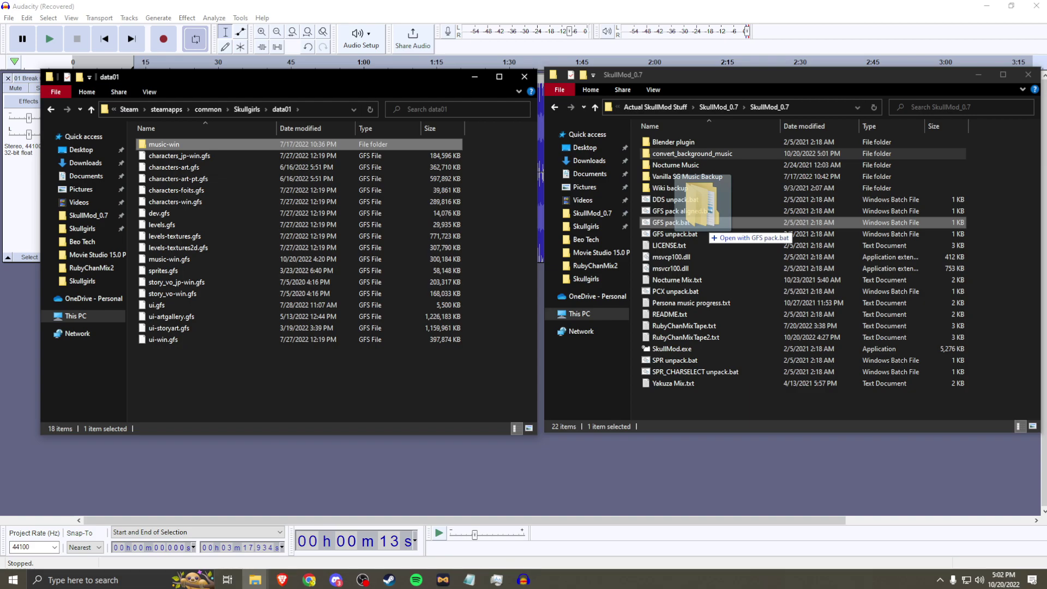
{"action": "left_click_drag", "start_coordinate": [705, 224], "coordinate": [705, 224]}
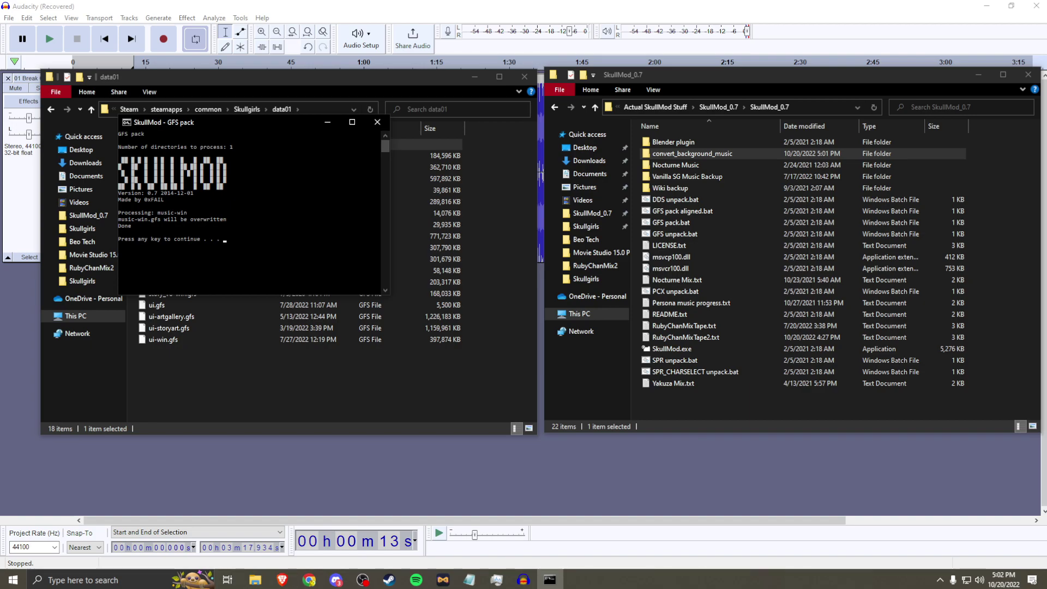
{"action": "key", "text": "Return"}
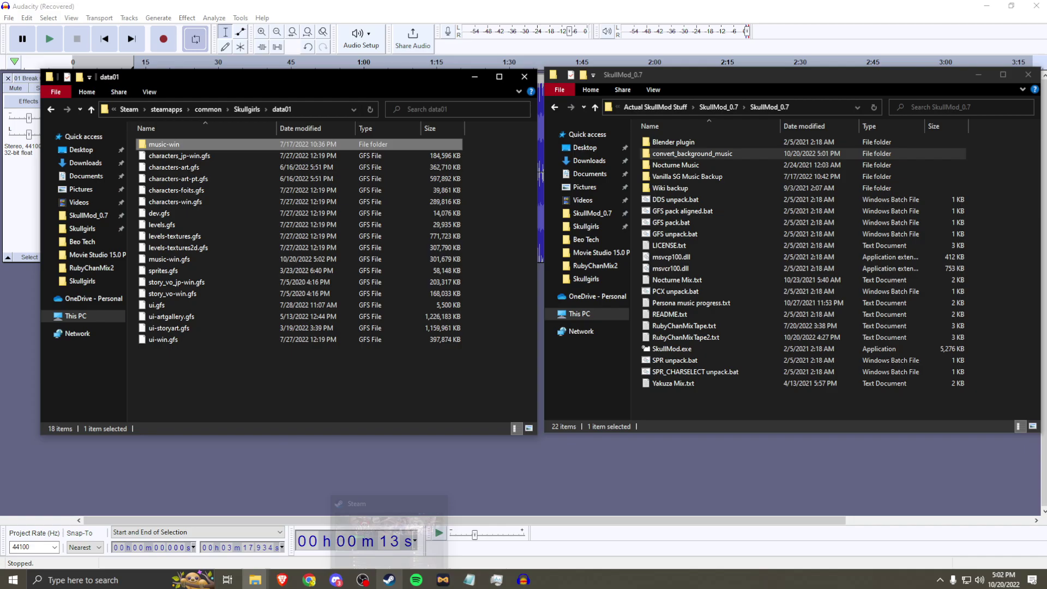
Launch Skullgirls 2nd Encore from Steam and start Training Mode.
{"action": "left_click", "coordinate": [388, 579]}
{"action": "left_click", "coordinate": [220, 235]}
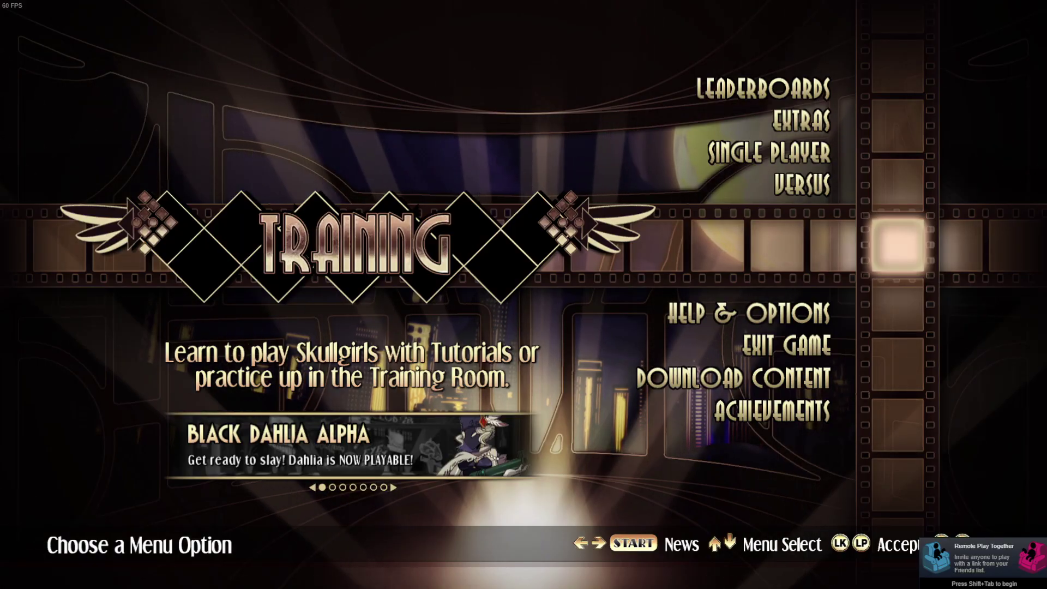
{"action": "key", "text": "Return"}
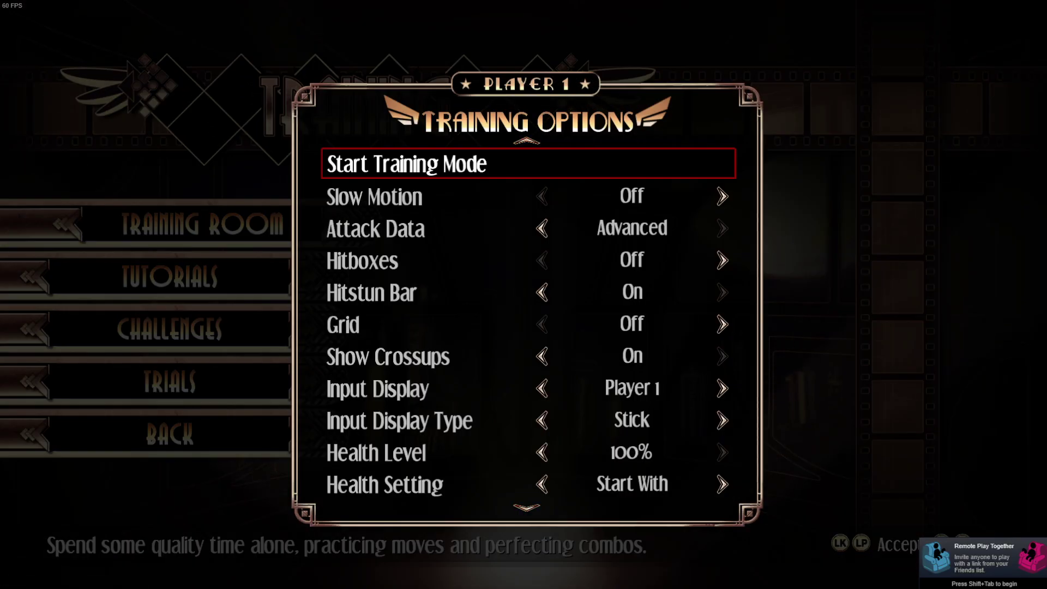
{"action": "key", "text": "Return"}
Pick Beowulf versus Umbrella and start the match on Sound Stage 15.
{"action": "key", "text": "Left"}
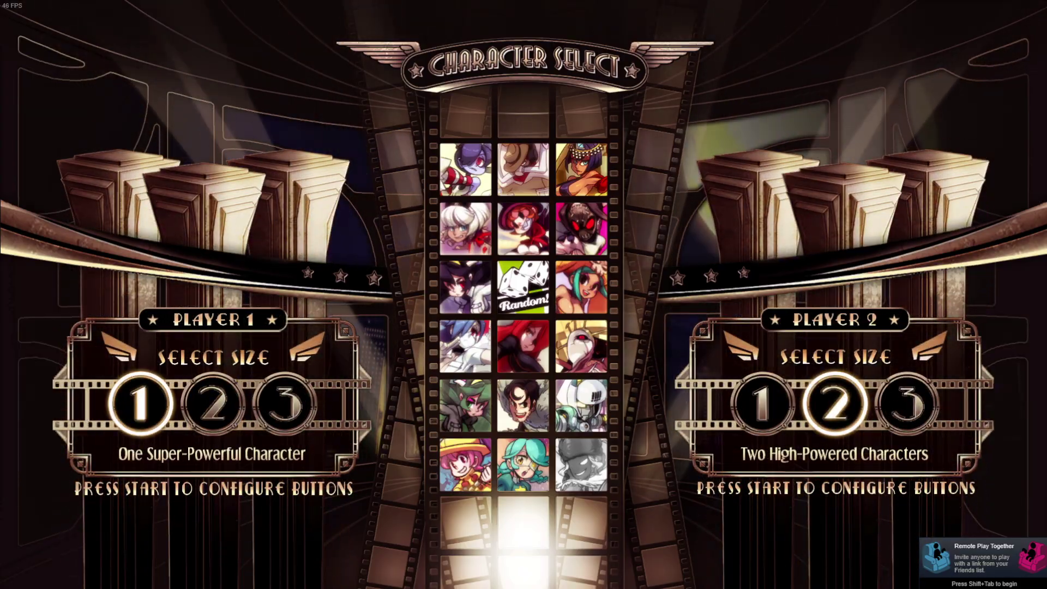
{"action": "key", "text": "Return"}
{"action": "key", "text": "Down"}
{"action": "key", "text": "Return"}
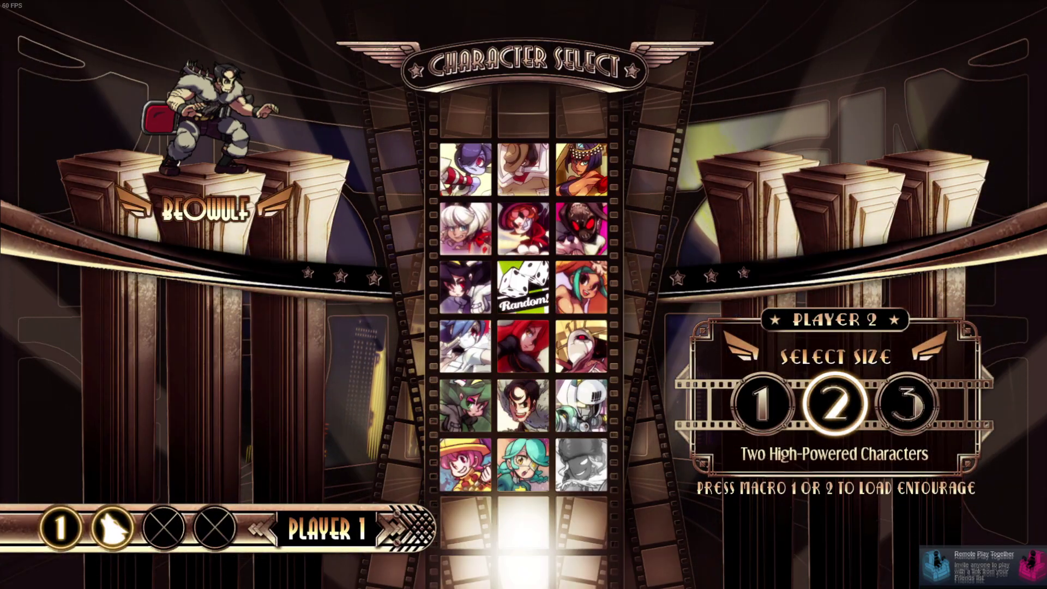
{"action": "key", "text": "Return"}
{"action": "key", "text": "Right"}
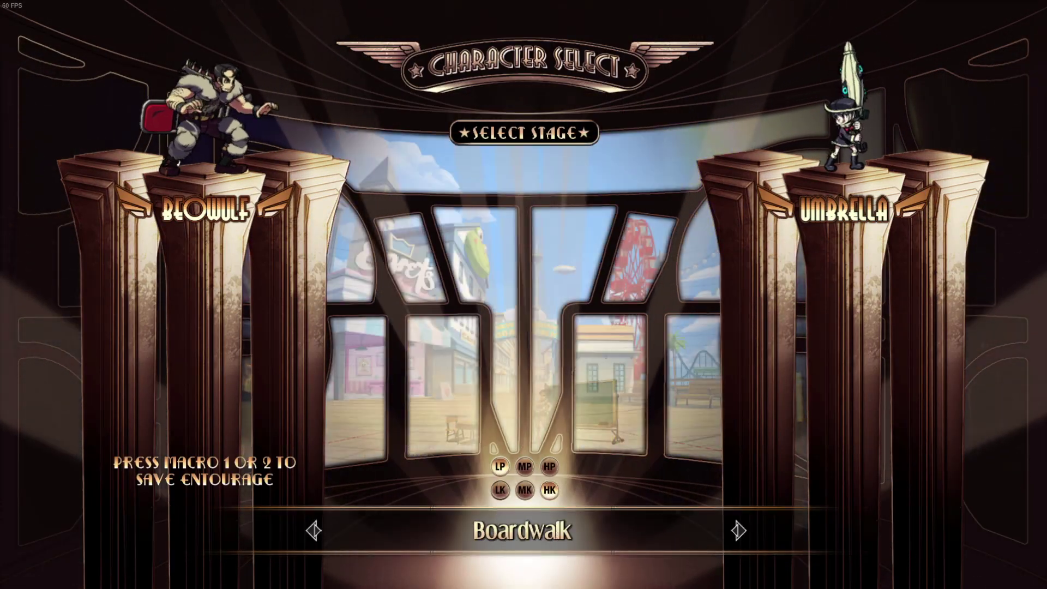
{"action": "key", "text": "Right"}
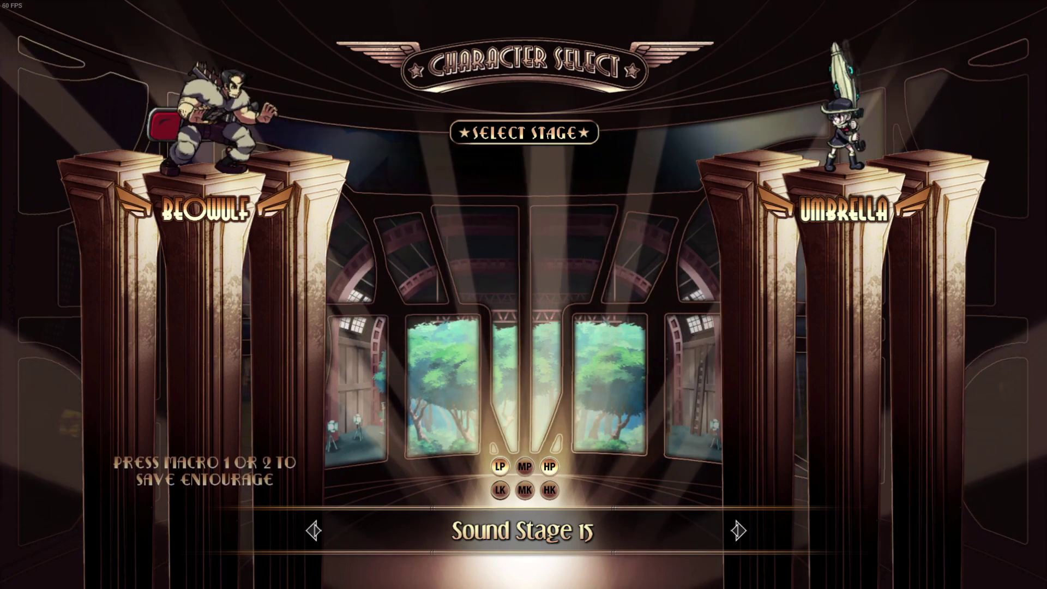
{"action": "key", "text": "Return"}
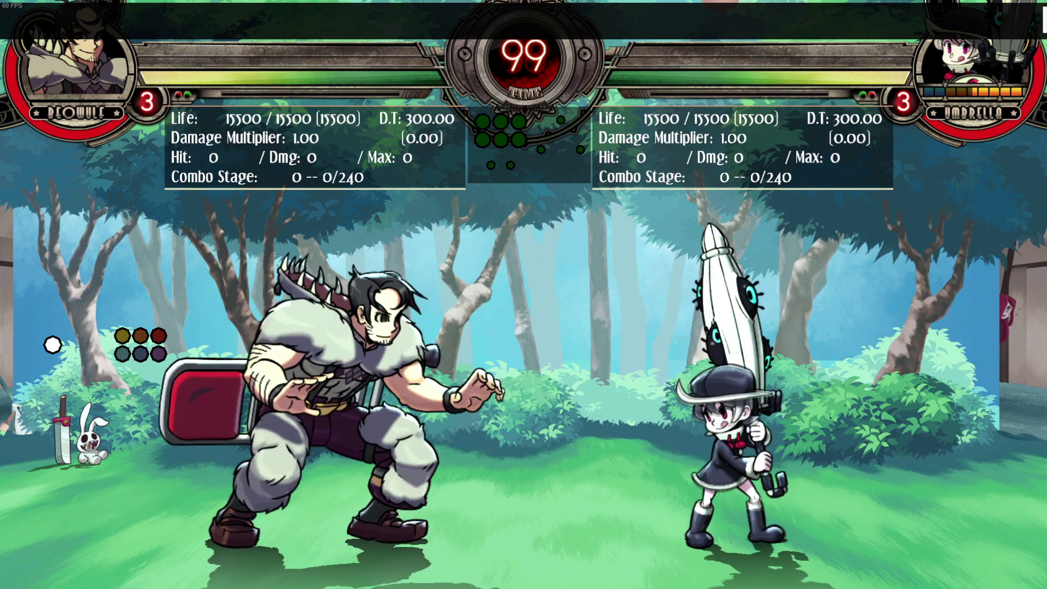
Land a 9-hit, 4,077-damage Beowulf jump-in and air combo, leaving Umbrella at 11,423 life.
{"action": "key", "text": "Up"}
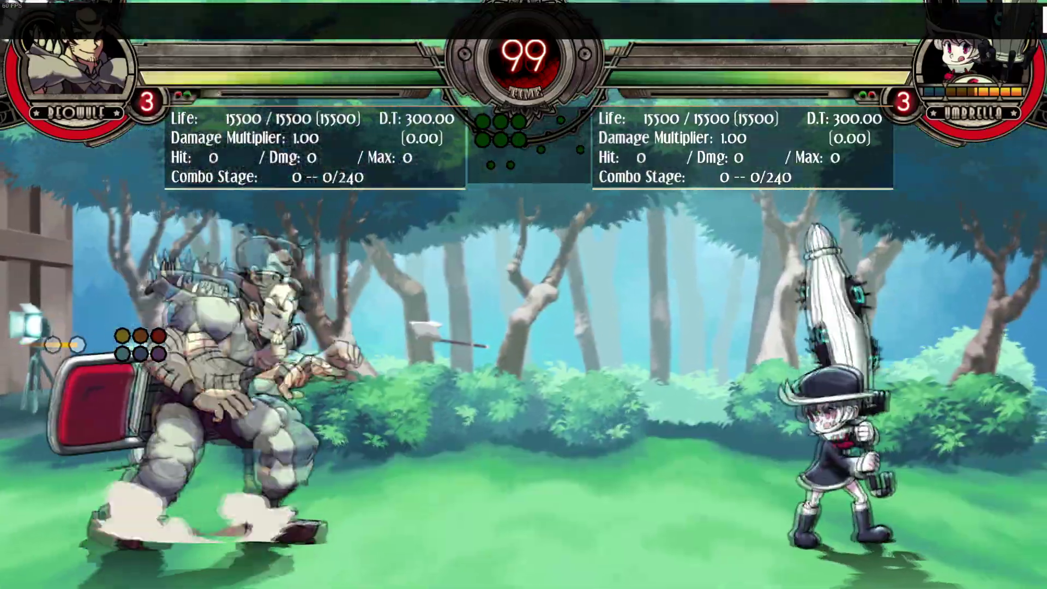
{"action": "key", "text": "Up"}
{"action": "key", "text": "u"}
{"action": "key", "text": "i"}
{"action": "key", "text": "o"}
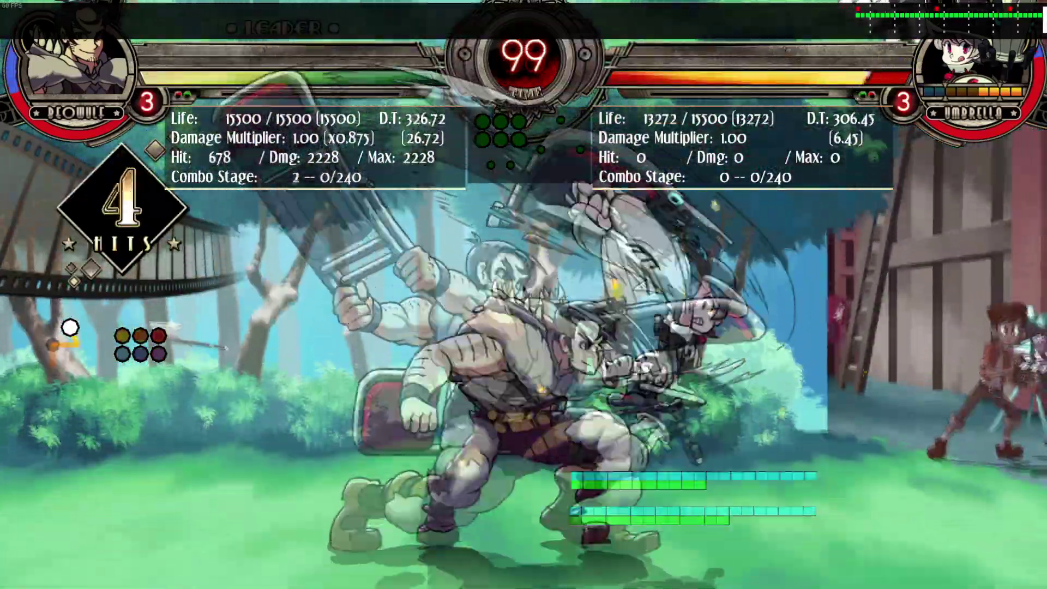
{"action": "key", "text": "j"}
{"action": "key", "text": "i"}
{"action": "key", "text": "j"}
{"action": "key", "text": "o"}
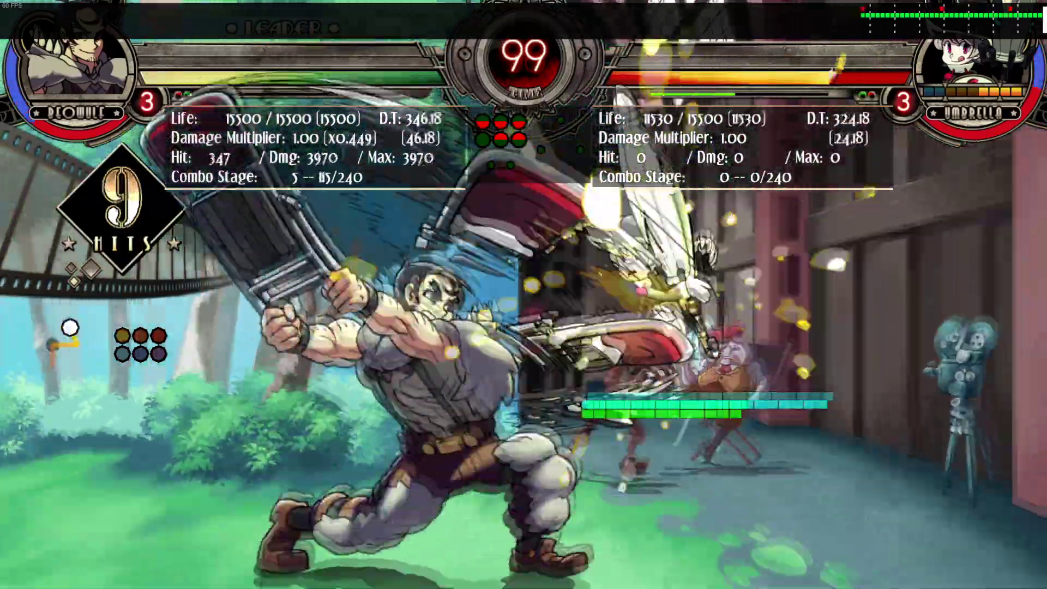
{"action": "key", "text": "Up"}
{"action": "key", "text": "u"}
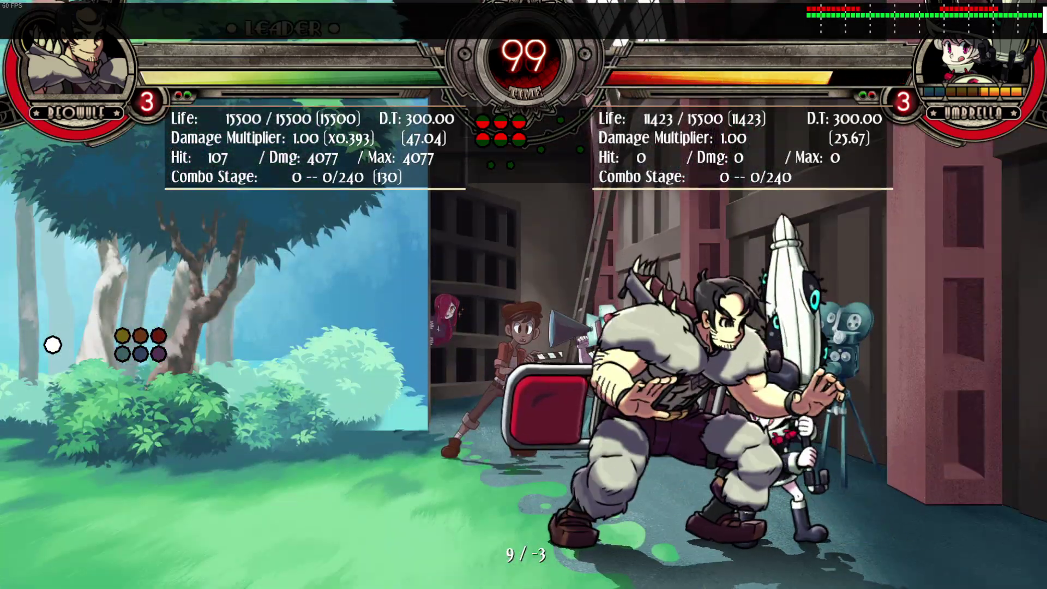
Walk Beowulf forward and jump around near Umbrella.
{"action": "key", "text": "Right"}
{"action": "key", "text": "Up"}
{"action": "key", "text": "Left"}
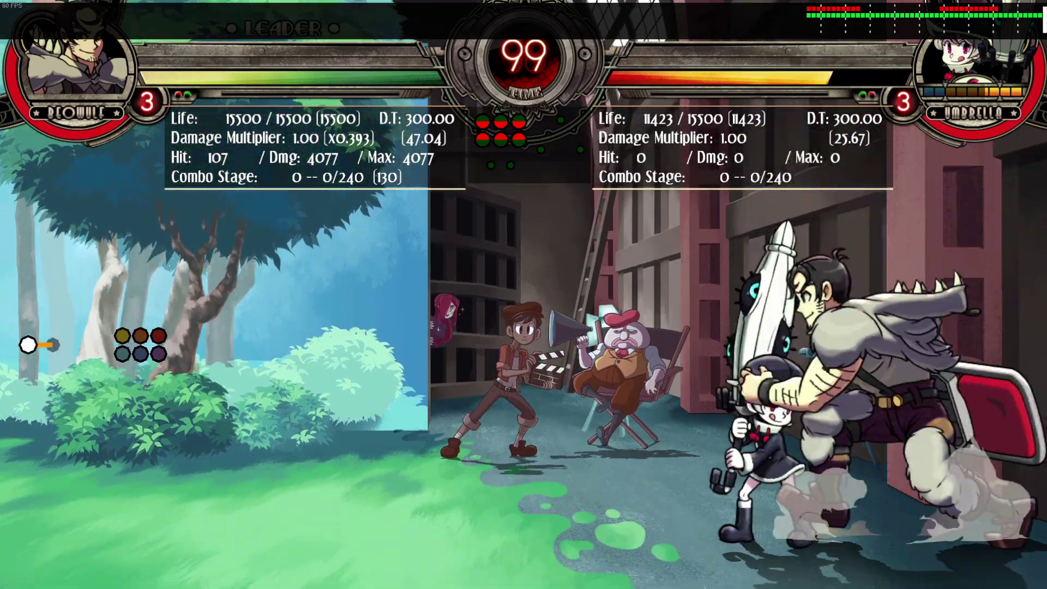
{"action": "key", "text": "Up"}
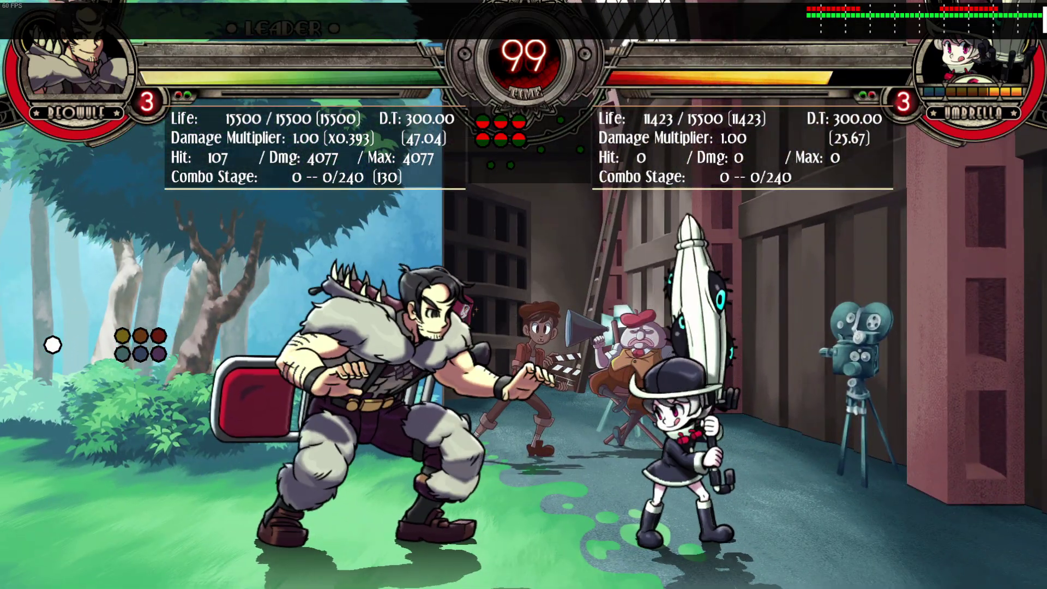